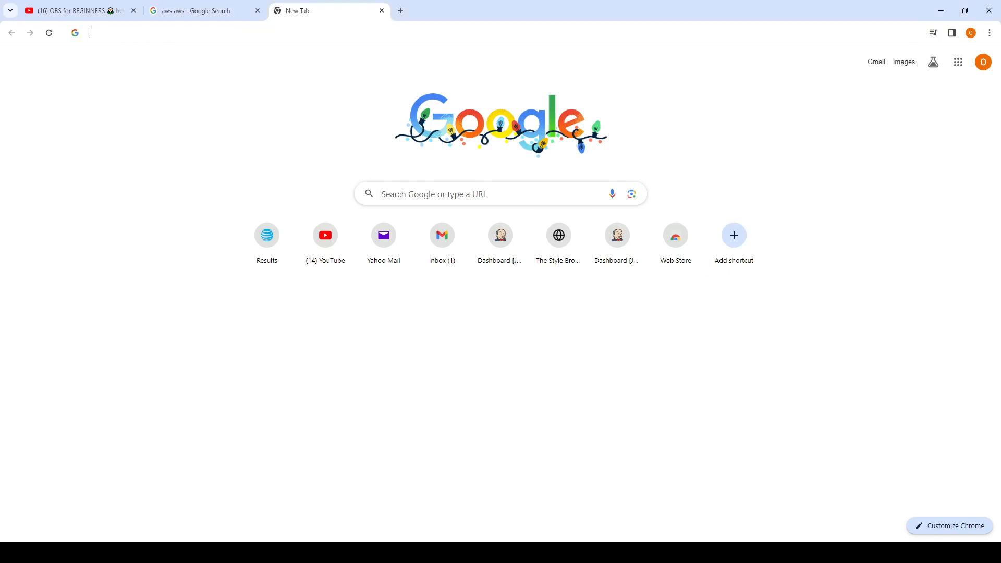
{"action": "left_click", "coordinate": [275, 34]}
{"action": "type", "text": "www."}
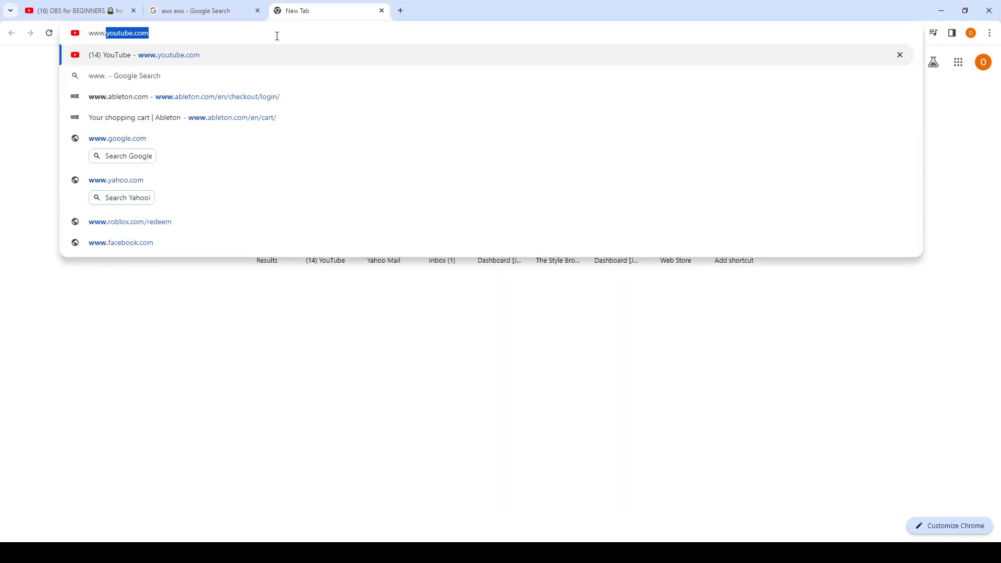
{"action": "type", "text": "aws"}
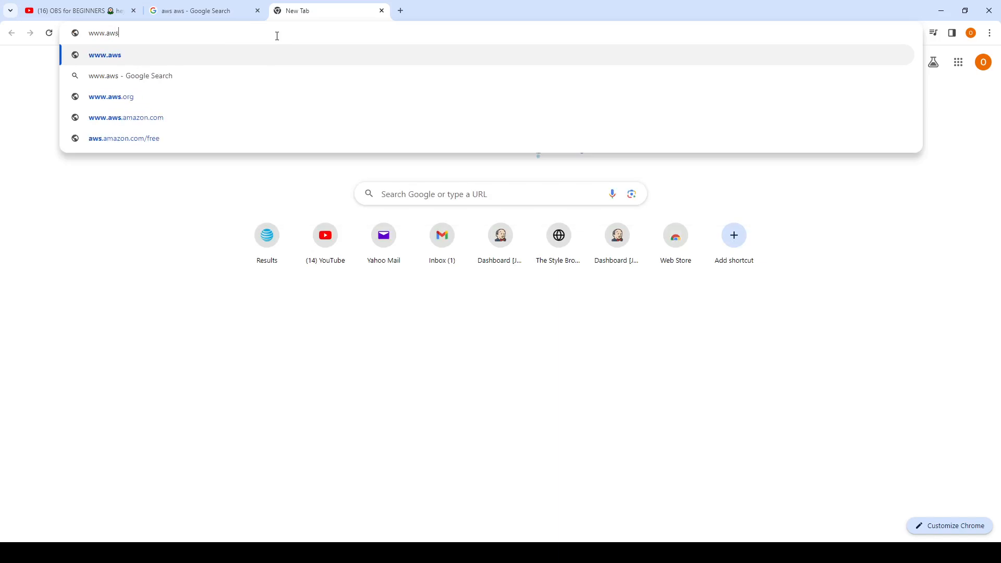
{"action": "left_click", "coordinate": [163, 120]}
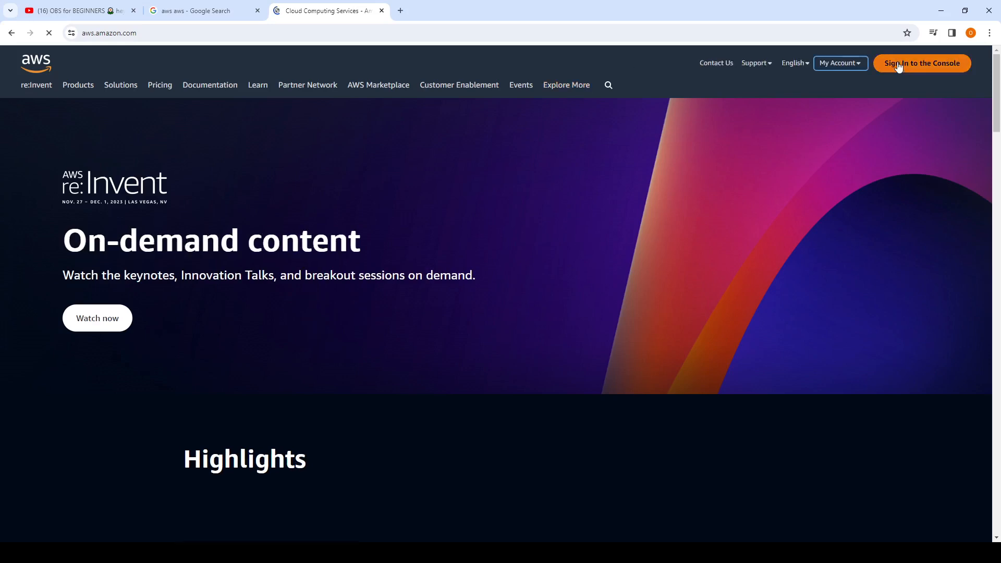
Sign in to the AWS console as root user with the filled-in credentials and switch the region to US East (N. Virginia).
{"action": "left_click", "coordinate": [897, 63]}
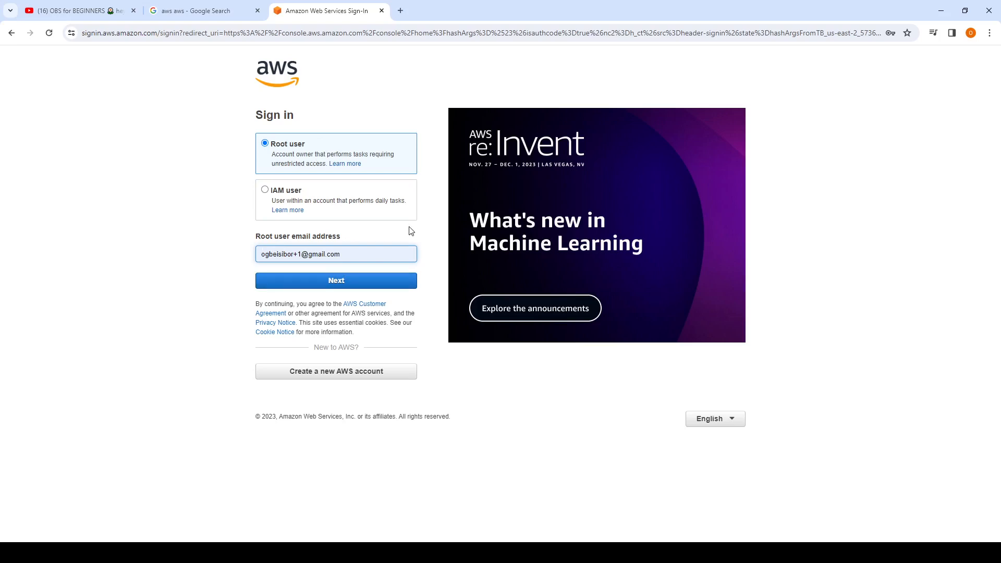
{"action": "left_click", "coordinate": [334, 284]}
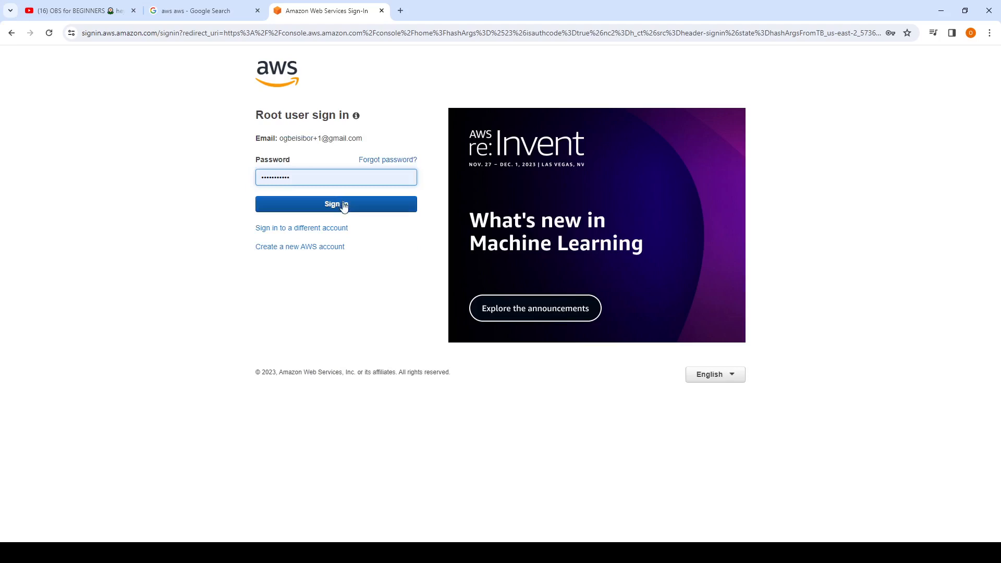
{"action": "left_click", "coordinate": [353, 203]}
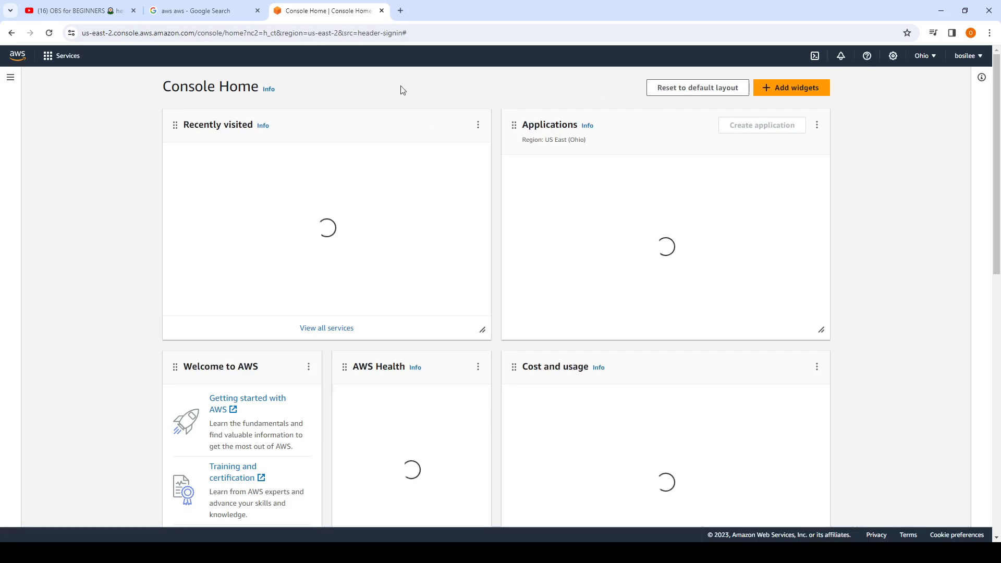
{"action": "left_click", "coordinate": [929, 56]}
{"action": "left_click", "coordinate": [845, 82]}
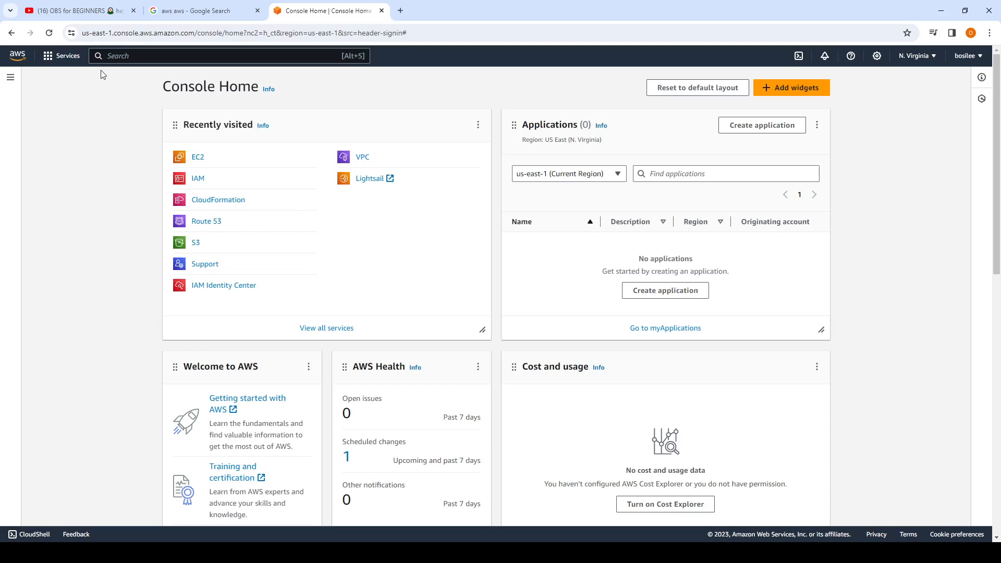
Search the console's services for ec2 and open the EC2 service.
{"action": "left_click", "coordinate": [50, 56]}
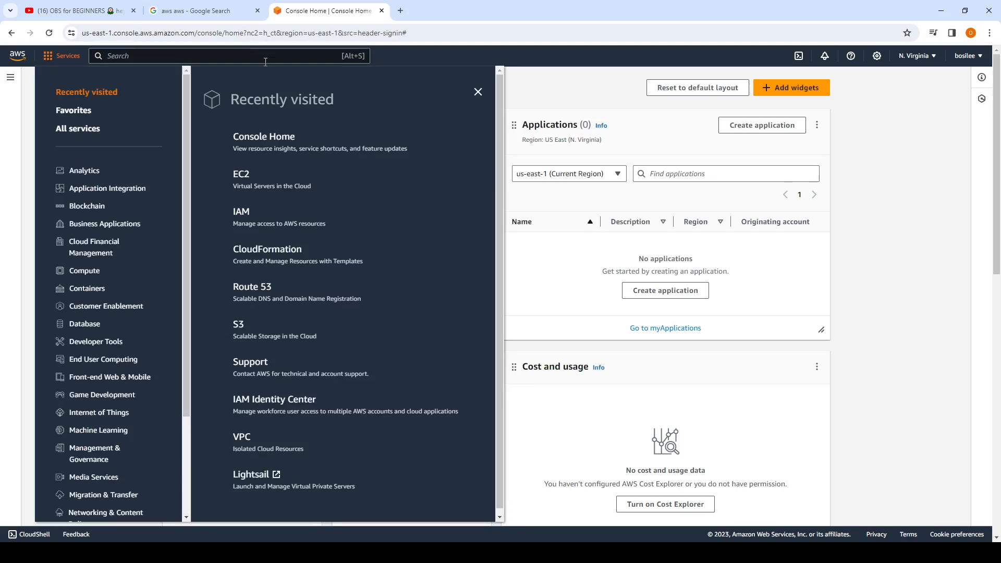
{"action": "left_click", "coordinate": [265, 60]}
{"action": "type", "text": "e"}
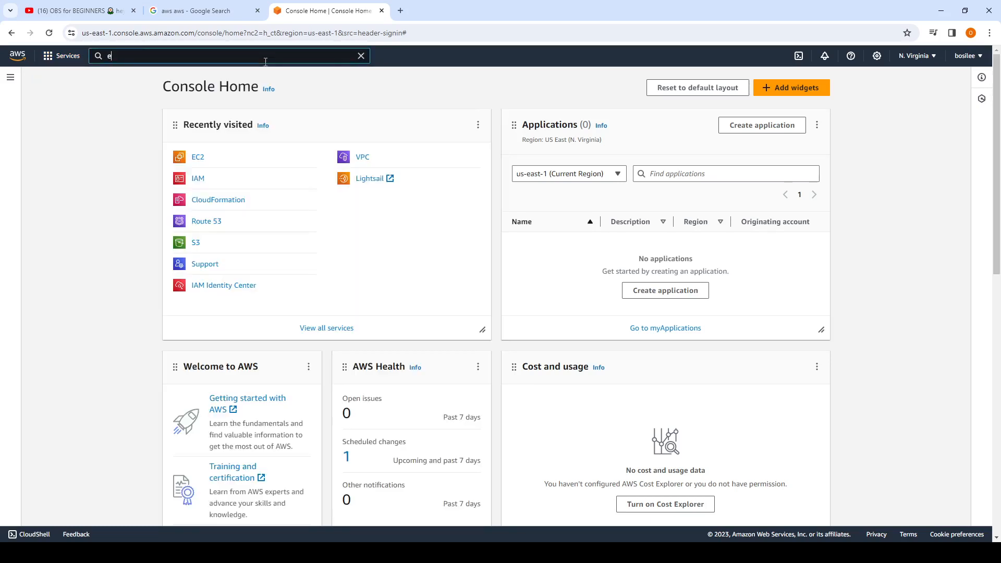
{"action": "type", "text": "cw2"}
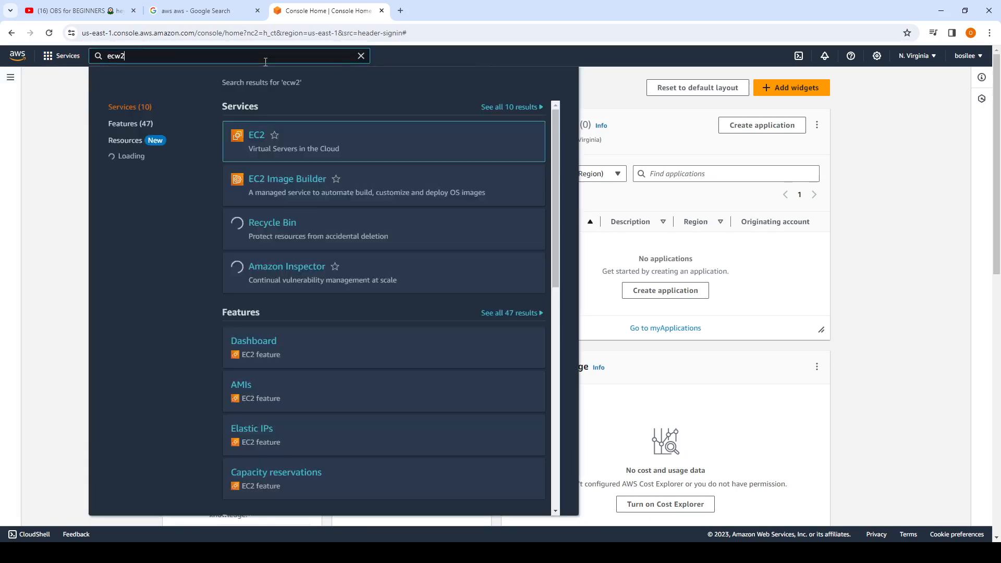
{"action": "key", "text": "BackSpace"}
{"action": "key", "text": "BackSpace"}
{"action": "type", "text": "2"}
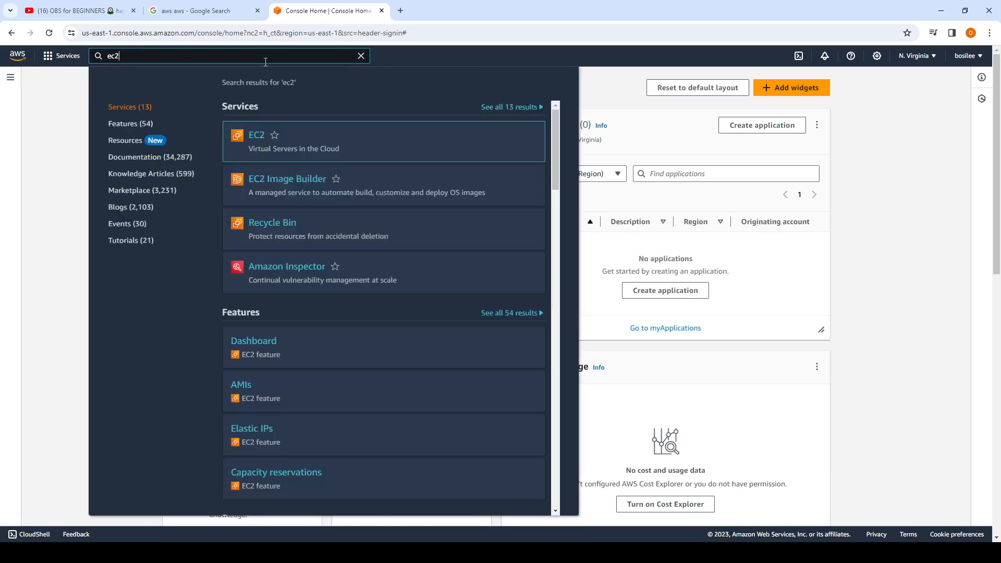
{"action": "left_click", "coordinate": [255, 137]}
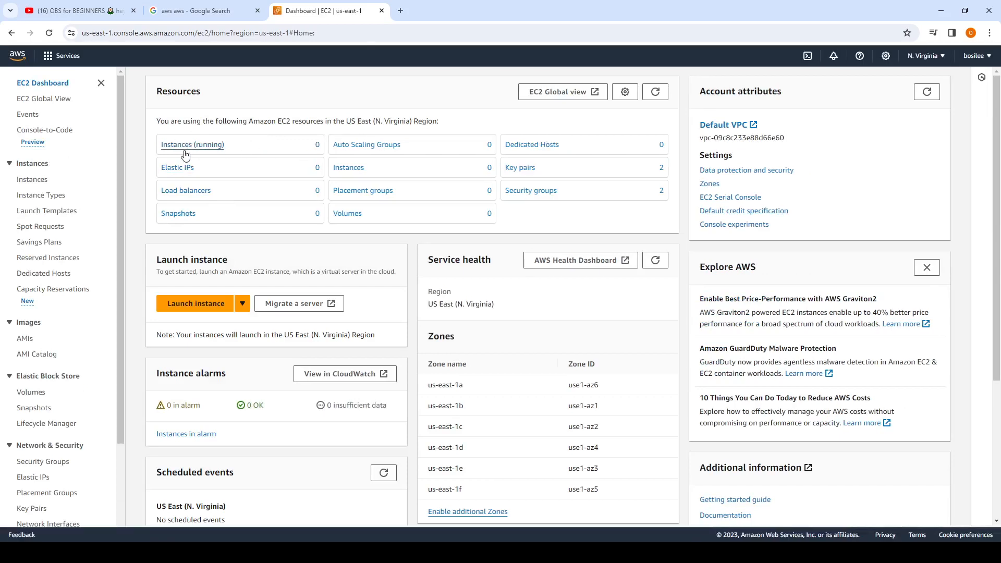
Start launching a new EC2 instance and name it new_instance.
{"action": "left_click", "coordinate": [192, 306]}
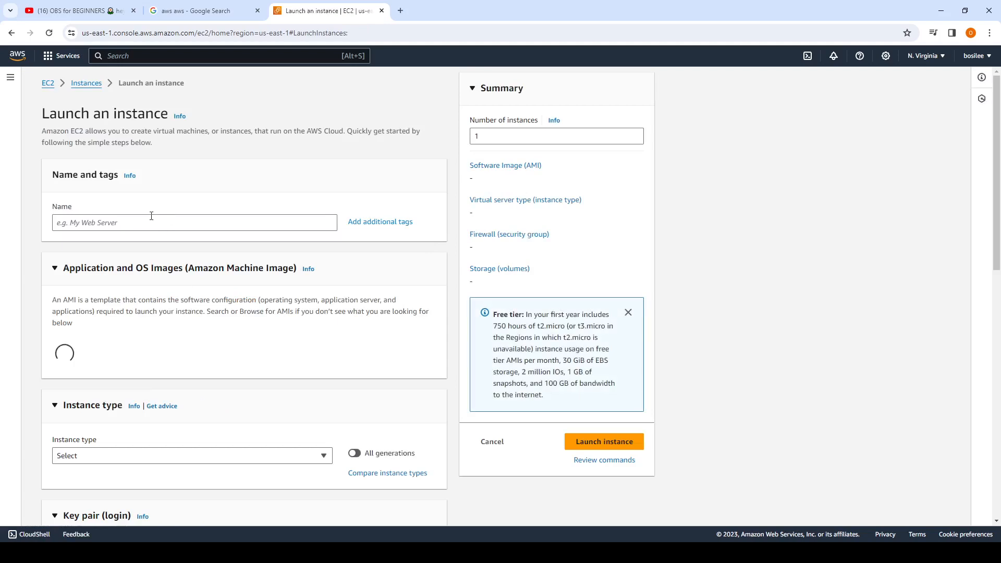
{"action": "left_click", "coordinate": [151, 216]}
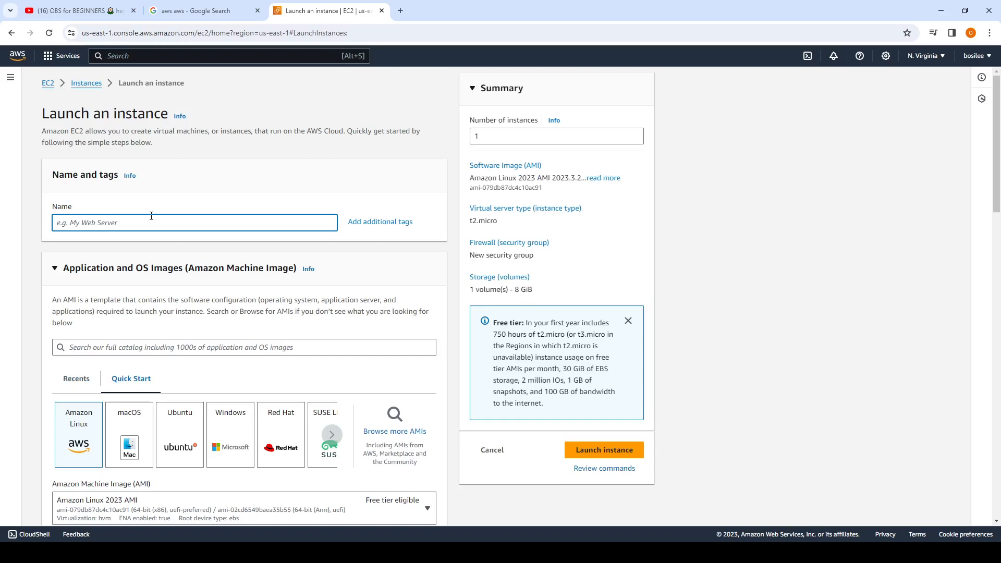
{"action": "type", "text": "new_instance"}
Choose Ubuntu as the instance's operating system image, using Ubuntu Server 22.04 LTS (HVM), SSD Volume Type.
{"action": "scroll", "coordinate": [62, 300], "scroll_direction": "down", "scroll_amount": 3}
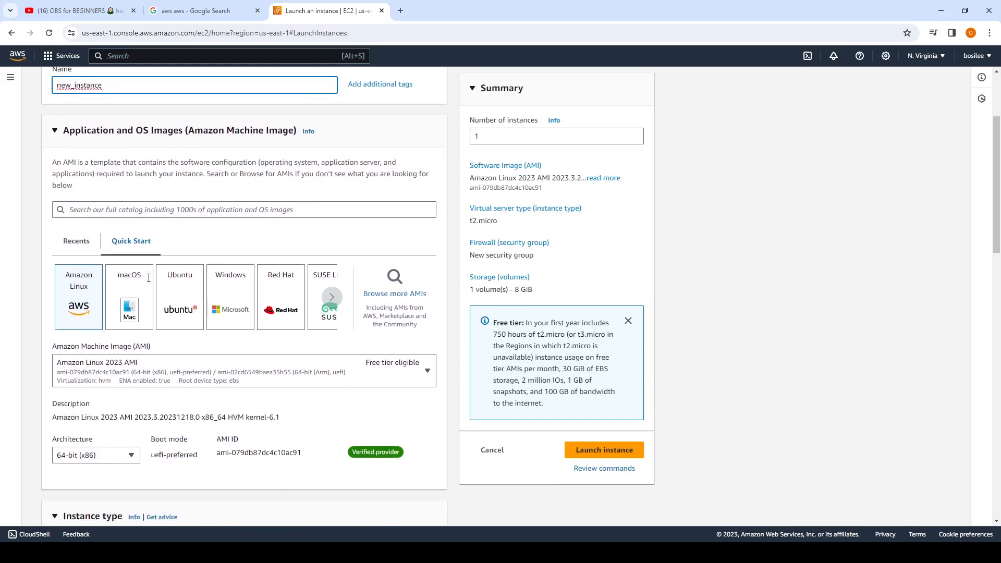
{"action": "left_click", "coordinate": [191, 309]}
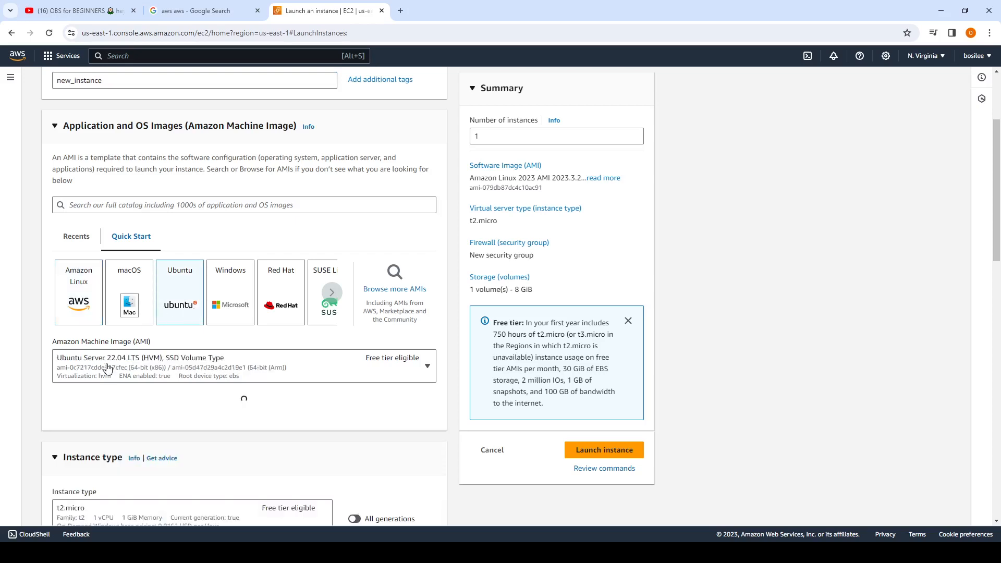
{"action": "scroll", "coordinate": [139, 375], "scroll_direction": "down", "scroll_amount": 1}
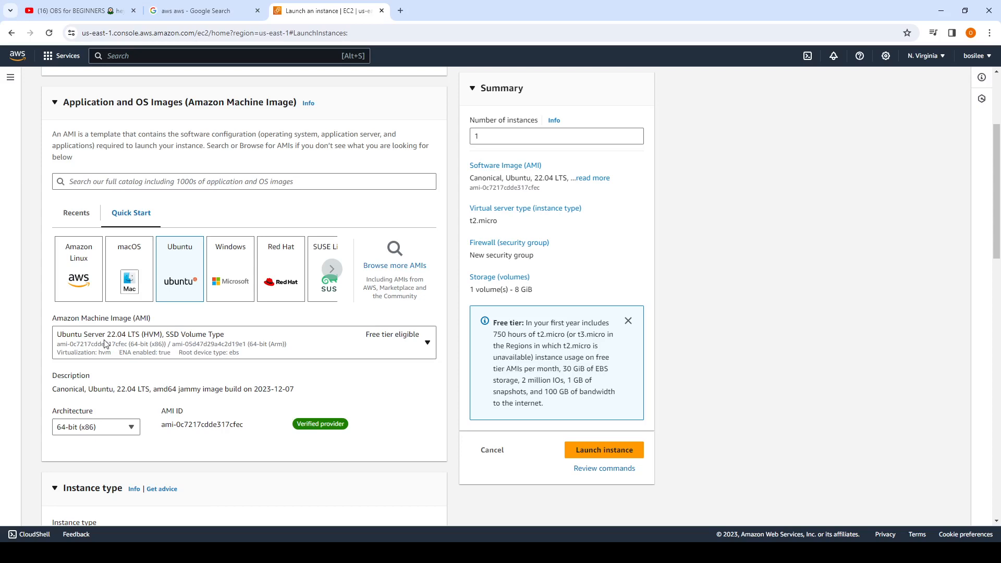
{"action": "scroll", "coordinate": [115, 340], "scroll_direction": "down", "scroll_amount": 1}
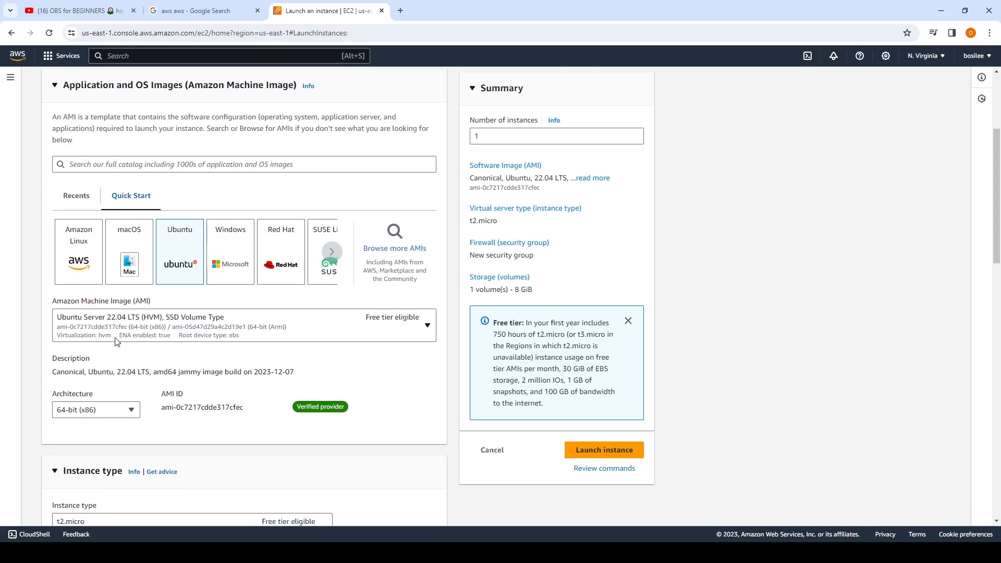
{"action": "scroll", "coordinate": [118, 330], "scroll_direction": "down", "scroll_amount": 1}
{"action": "scroll", "coordinate": [119, 329], "scroll_direction": "down", "scroll_amount": 3}
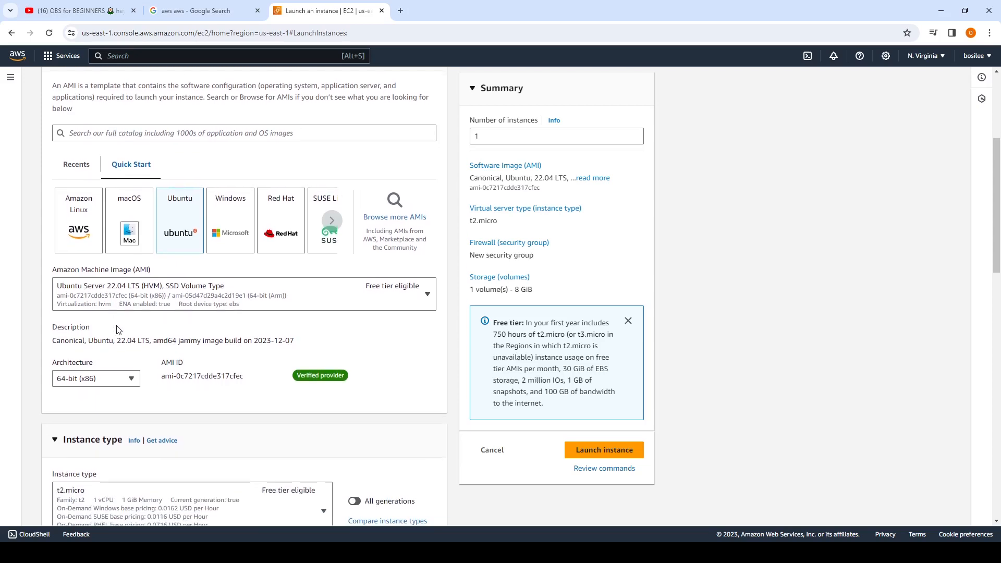
{"action": "scroll", "coordinate": [116, 336], "scroll_direction": "down", "scroll_amount": 5}
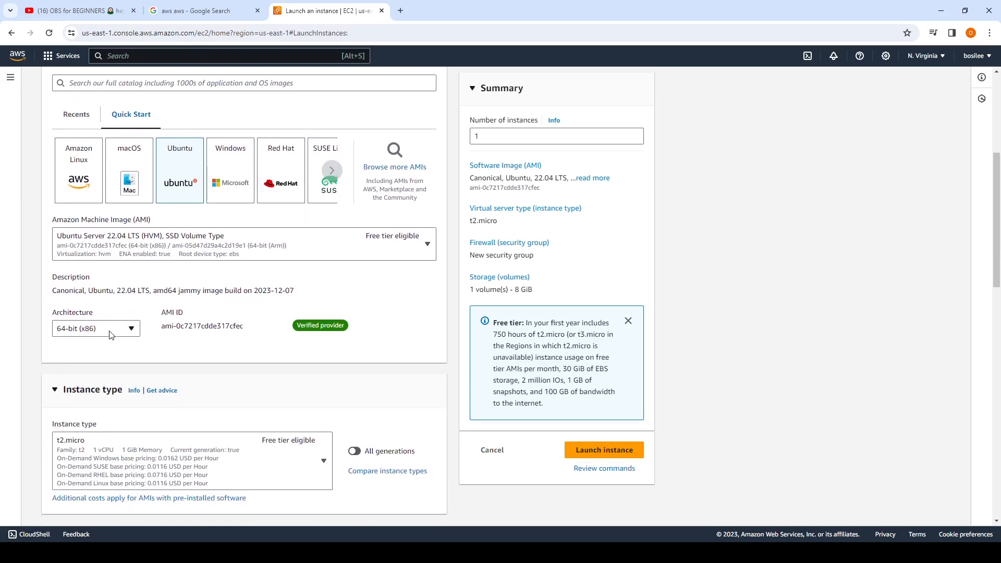
{"action": "scroll", "coordinate": [109, 334], "scroll_direction": "down", "scroll_amount": 2}
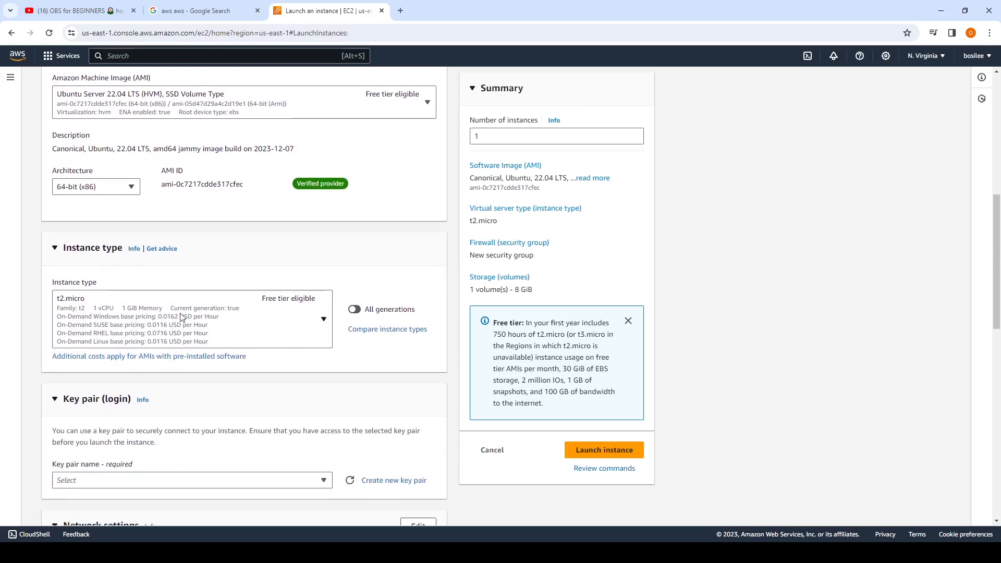
Examine the available instance types with their vCPU, memory and hourly pricing.
{"action": "left_click", "coordinate": [323, 320]}
{"action": "left_click", "coordinate": [323, 320]}
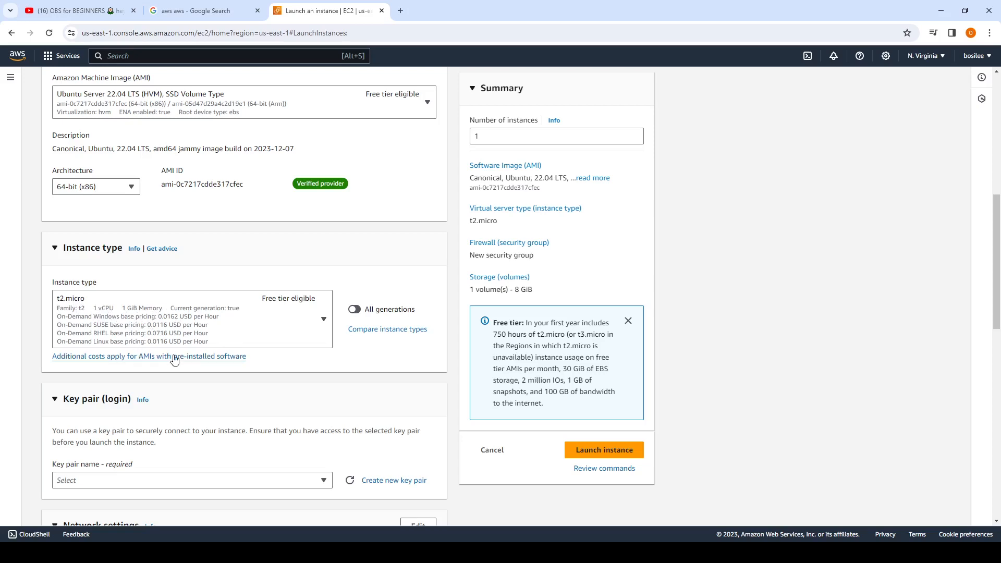
{"action": "scroll", "coordinate": [154, 350], "scroll_direction": "down", "scroll_amount": 1}
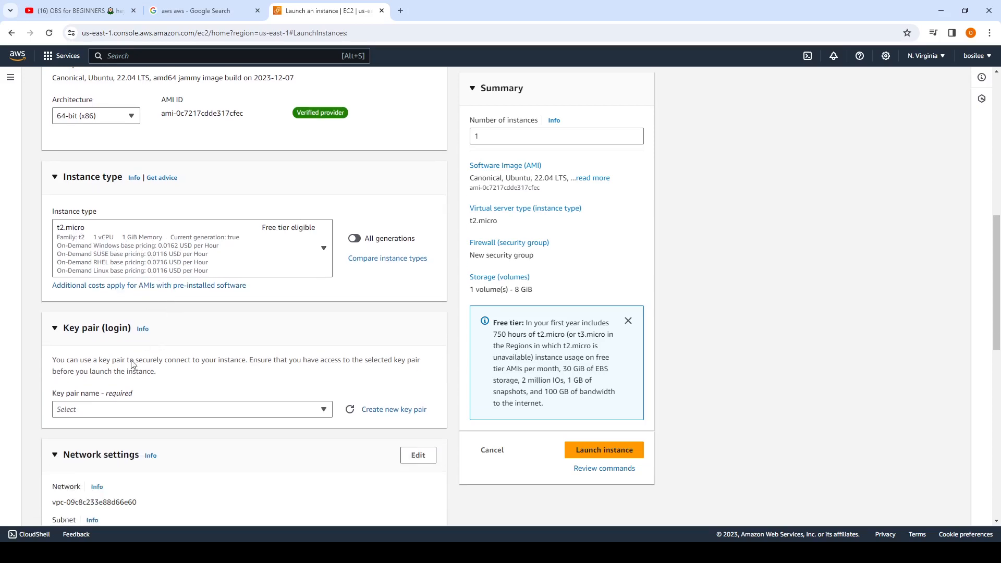
{"action": "left_click", "coordinate": [323, 262]}
{"action": "left_click", "coordinate": [323, 261]}
{"action": "left_click", "coordinate": [324, 262]}
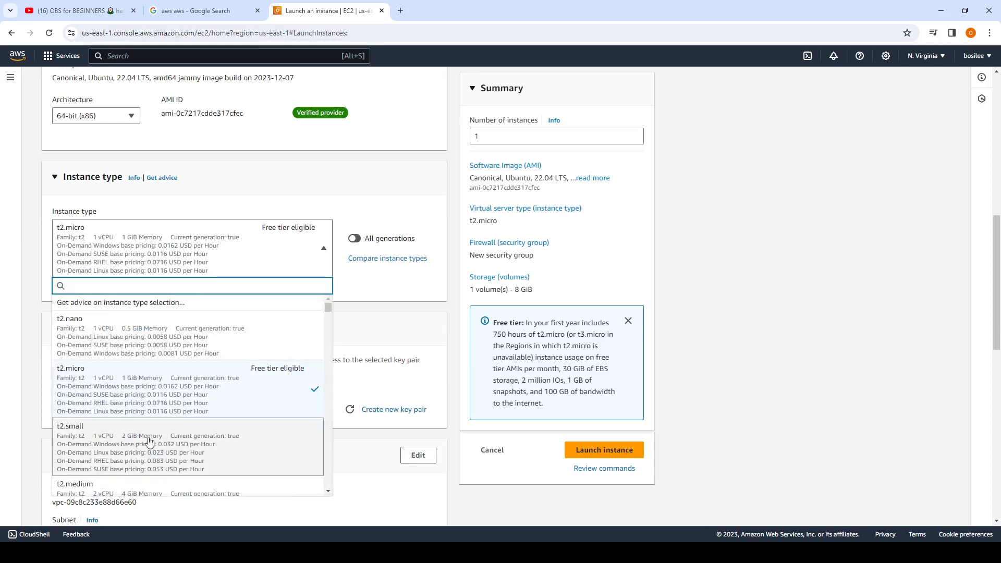
{"action": "scroll", "coordinate": [143, 443], "scroll_direction": "down", "scroll_amount": 2}
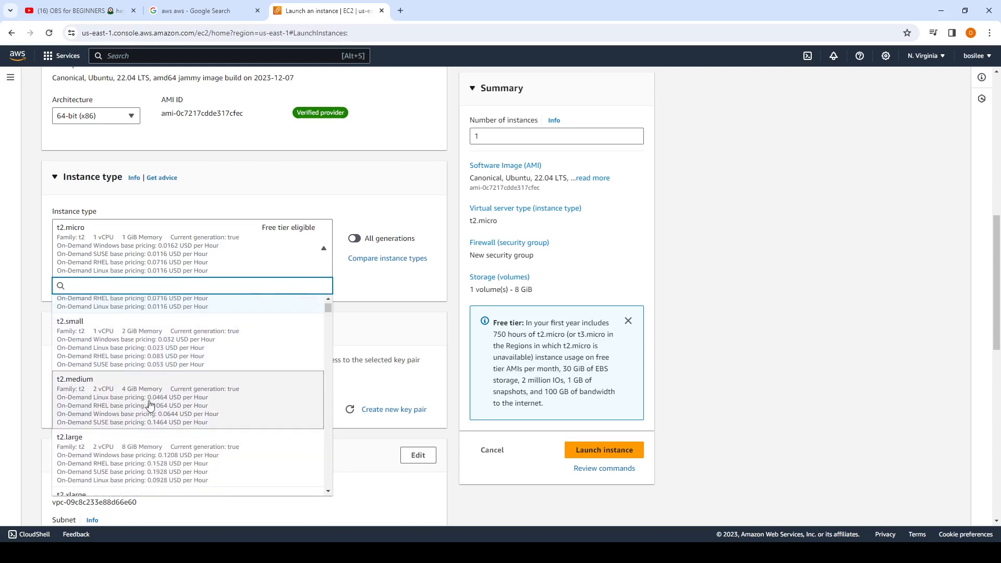
{"action": "left_click", "coordinate": [379, 195]}
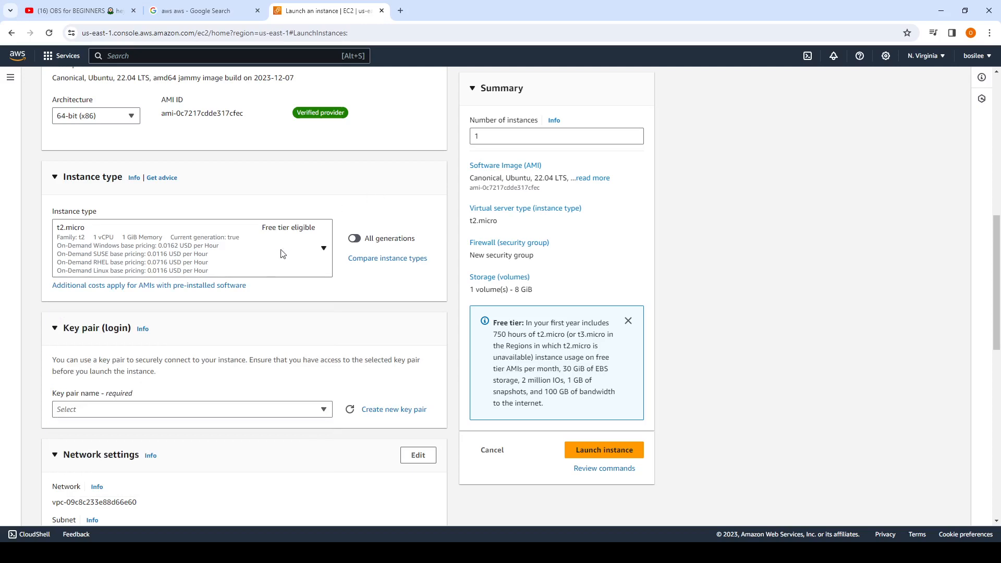
Create a new RSA key pair named new_keypair in .pem format for logging in to the instance.
{"action": "scroll", "coordinate": [289, 271], "scroll_direction": "down", "scroll_amount": 1}
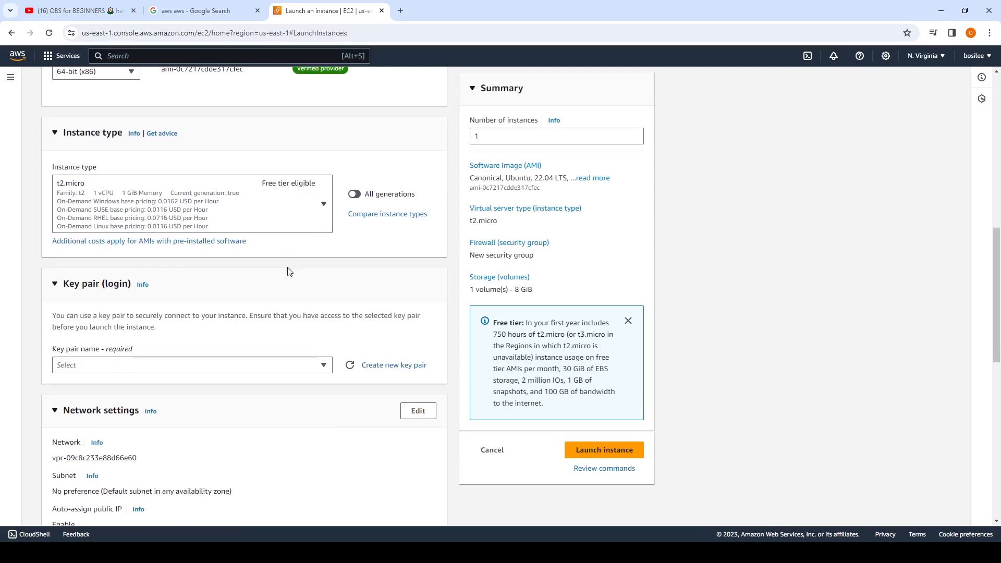
{"action": "scroll", "coordinate": [289, 271], "scroll_direction": "down", "scroll_amount": 1}
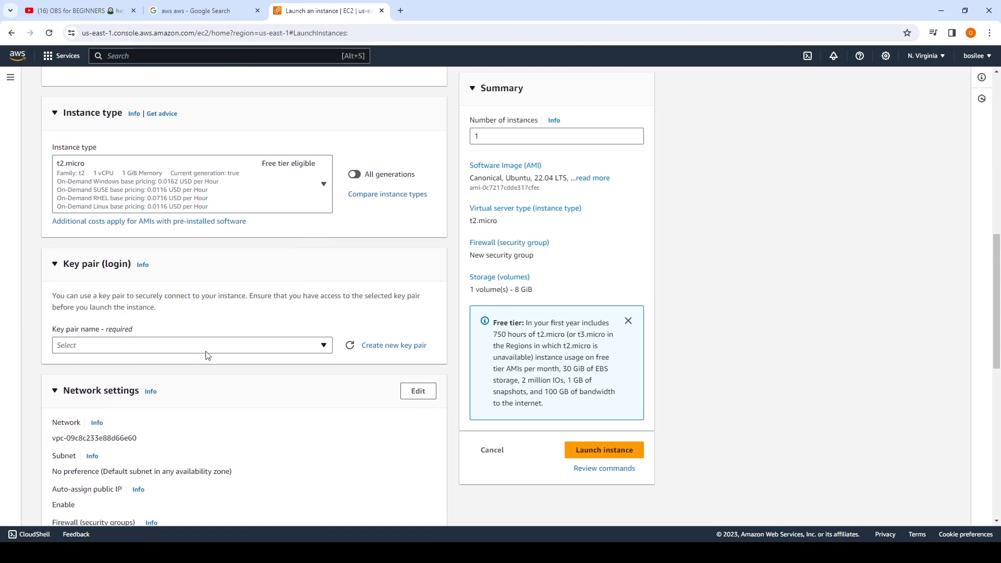
{"action": "scroll", "coordinate": [207, 353], "scroll_direction": "down", "scroll_amount": 2}
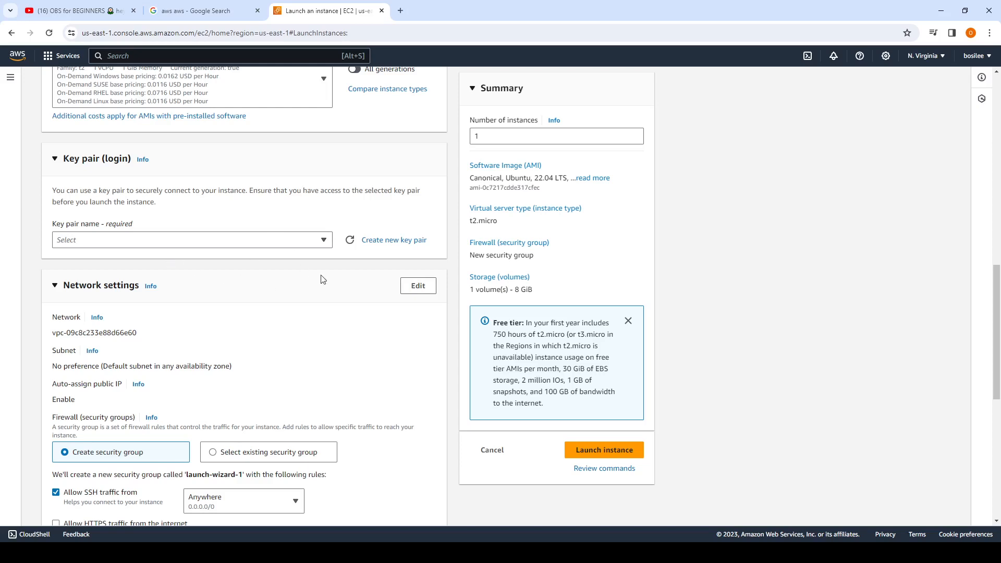
{"action": "left_click", "coordinate": [237, 244]}
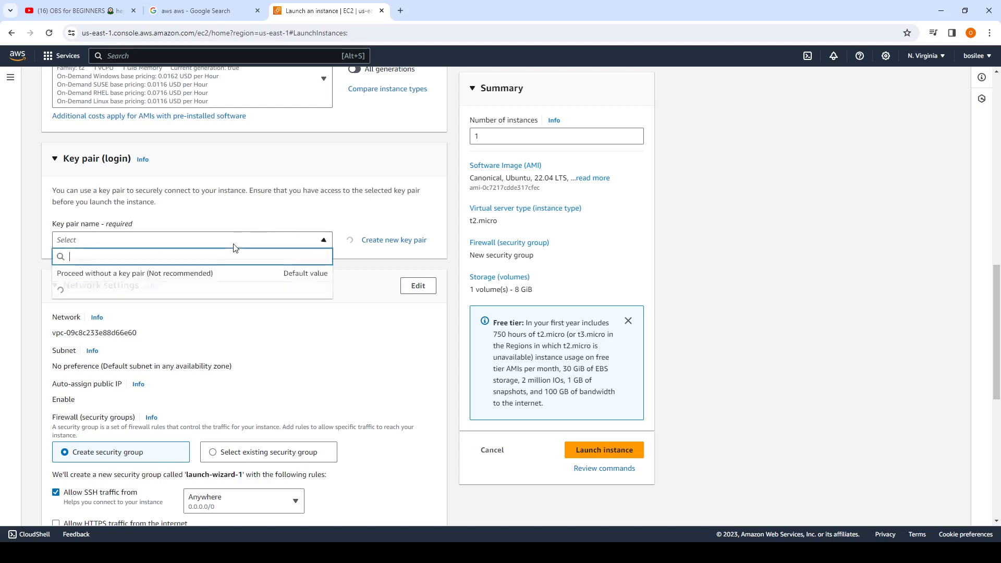
{"action": "left_click", "coordinate": [321, 244]}
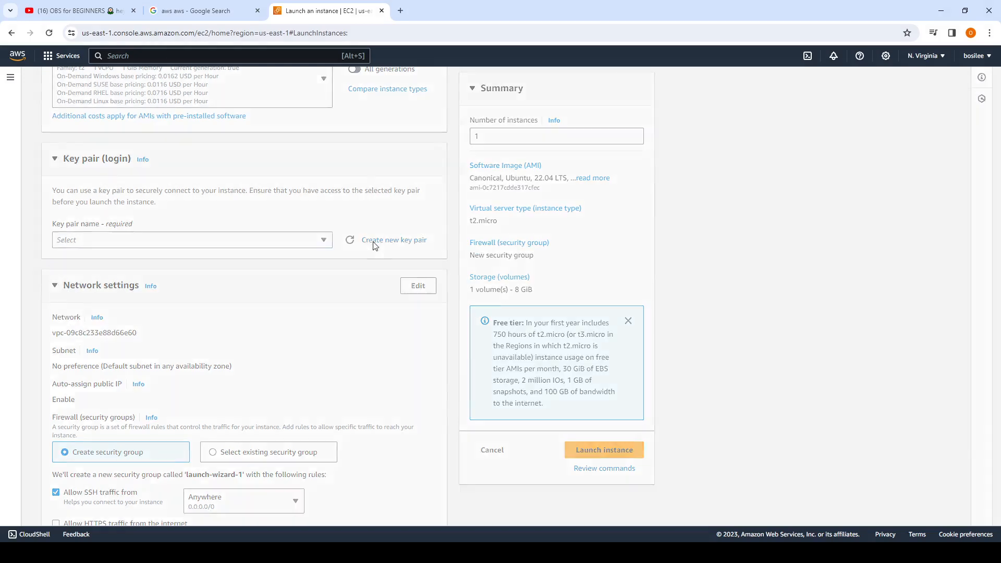
{"action": "left_click", "coordinate": [385, 241]}
{"action": "left_click", "coordinate": [389, 205]}
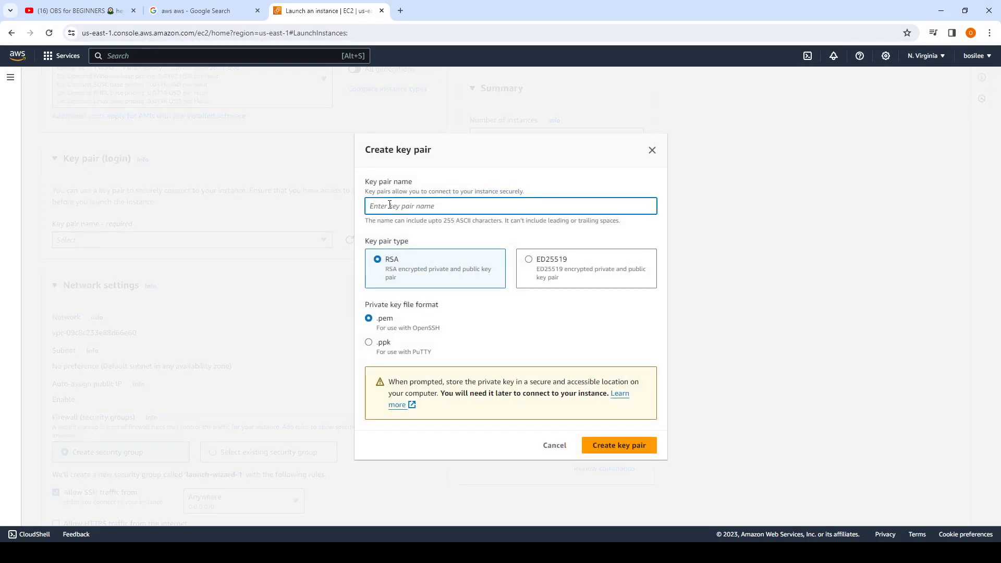
{"action": "type", "text": "new_keypair"}
{"action": "left_click", "coordinate": [592, 449]}
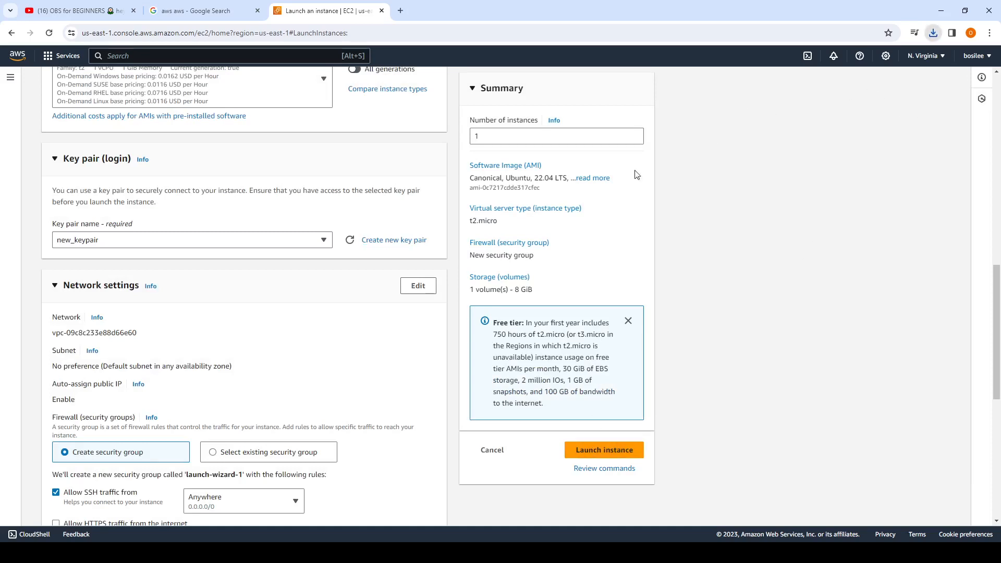
Look through the existing security groups in the network settings, and return to creating a new security group.
{"action": "scroll", "coordinate": [364, 355], "scroll_direction": "down", "scroll_amount": 1}
{"action": "scroll", "coordinate": [364, 356], "scroll_direction": "down", "scroll_amount": 2}
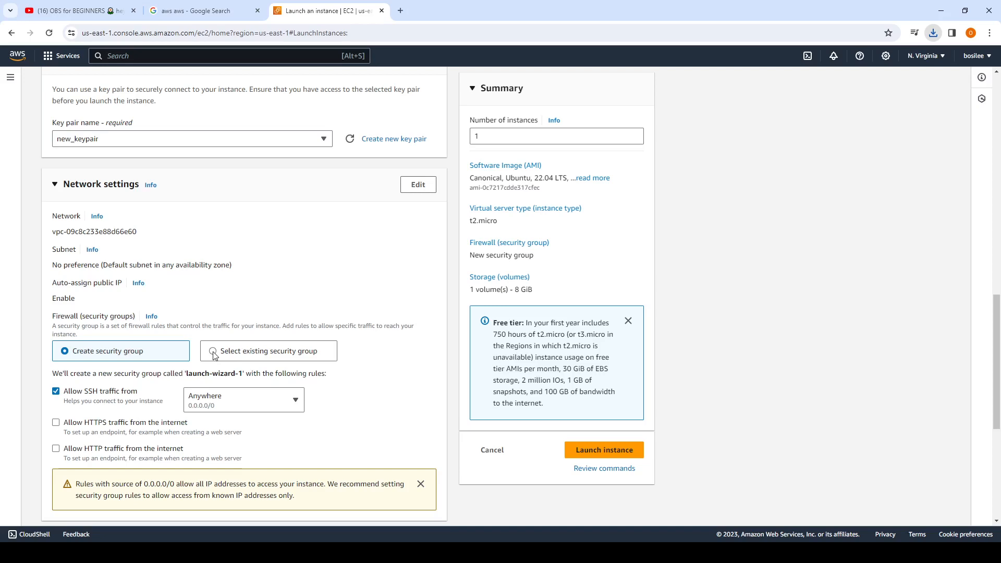
{"action": "scroll", "coordinate": [214, 355], "scroll_direction": "down", "scroll_amount": 1}
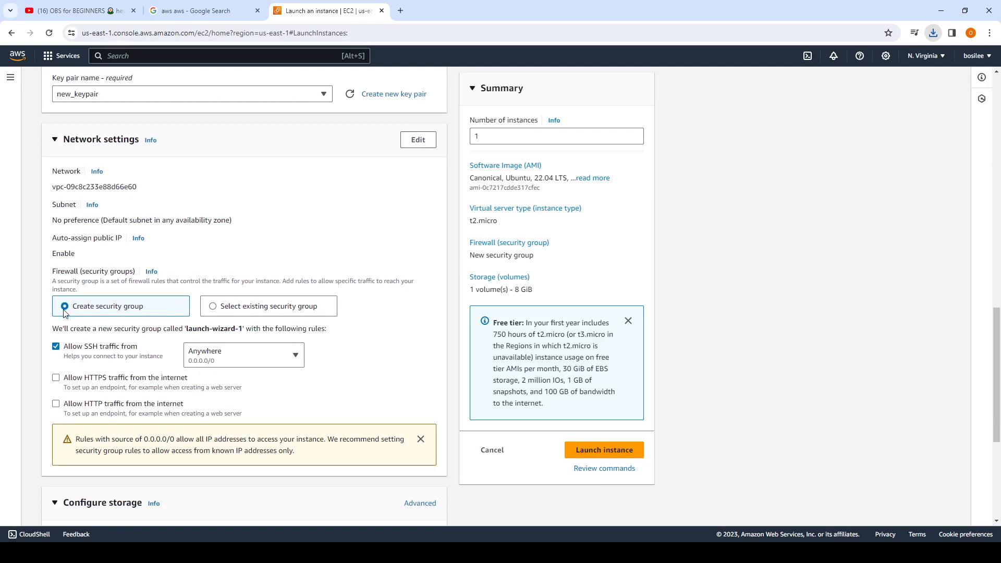
{"action": "left_click", "coordinate": [223, 312]}
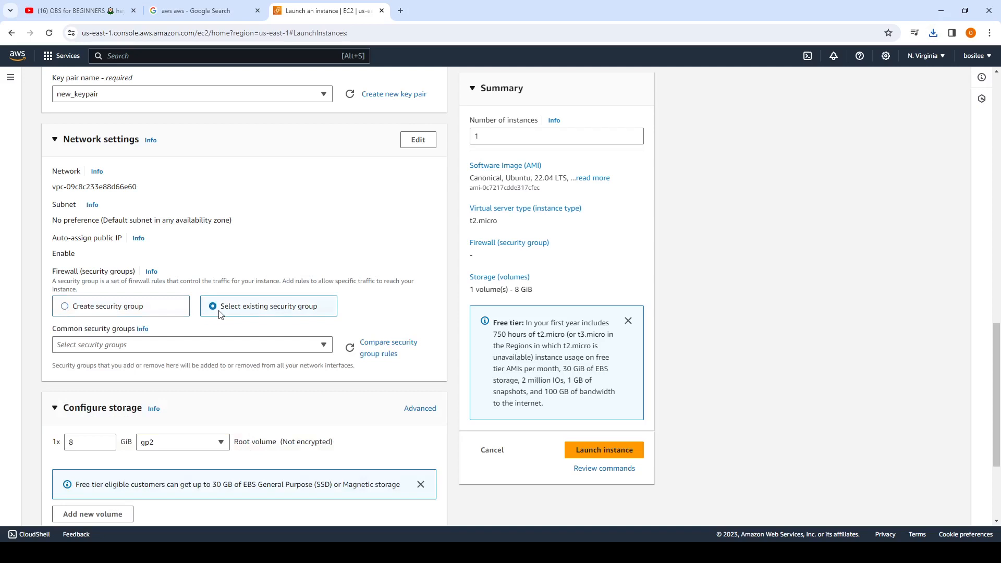
{"action": "left_click", "coordinate": [223, 345]}
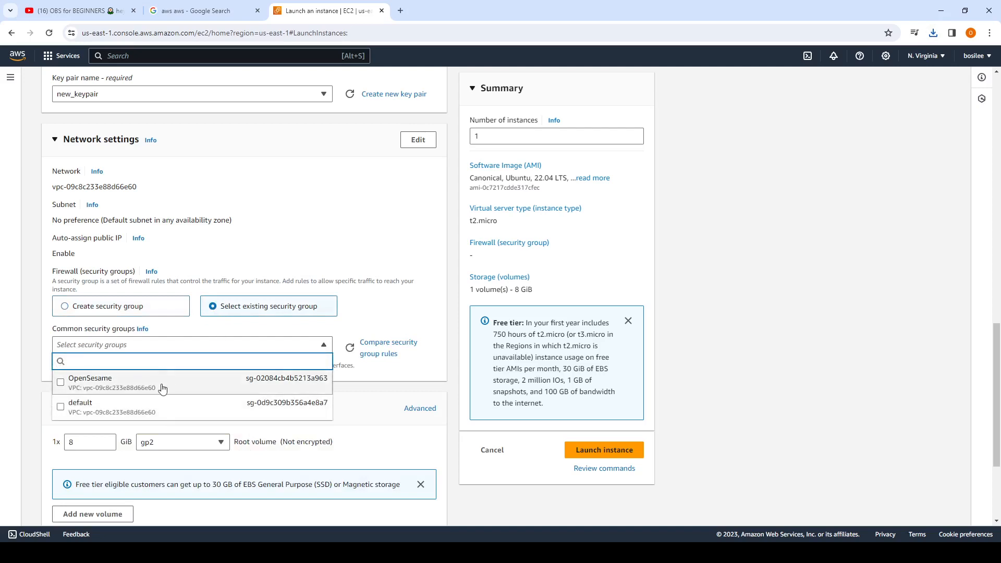
{"action": "left_click", "coordinate": [373, 321]}
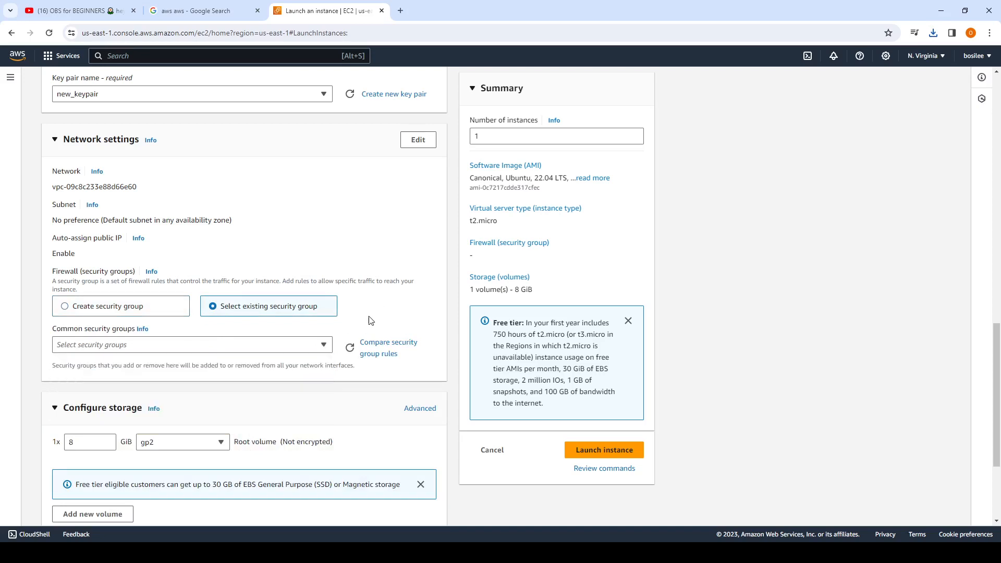
{"action": "left_click", "coordinate": [82, 312]}
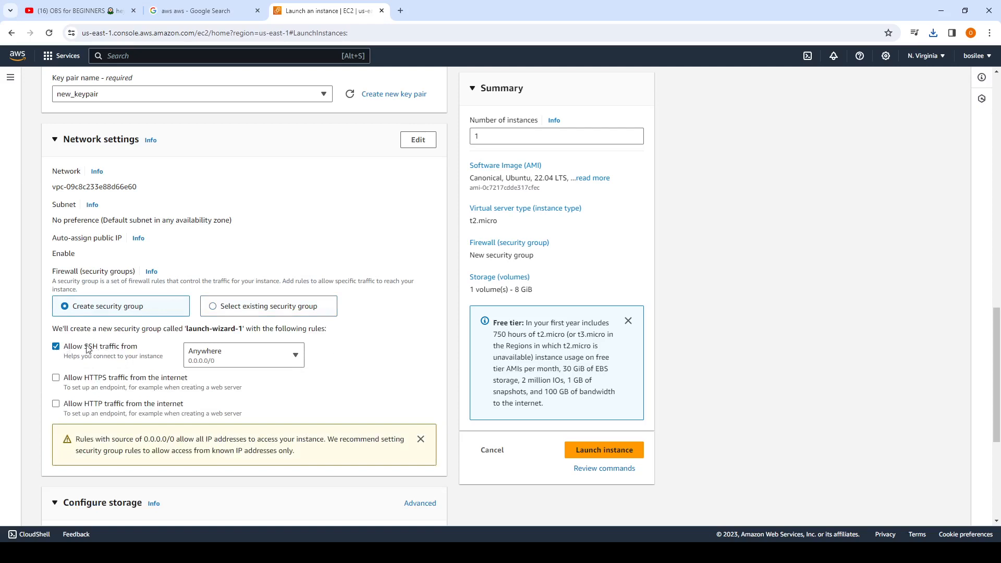
Allow HTTPS and HTTP traffic from the internet in the new security group.
{"action": "scroll", "coordinate": [87, 349], "scroll_direction": "down", "scroll_amount": 1}
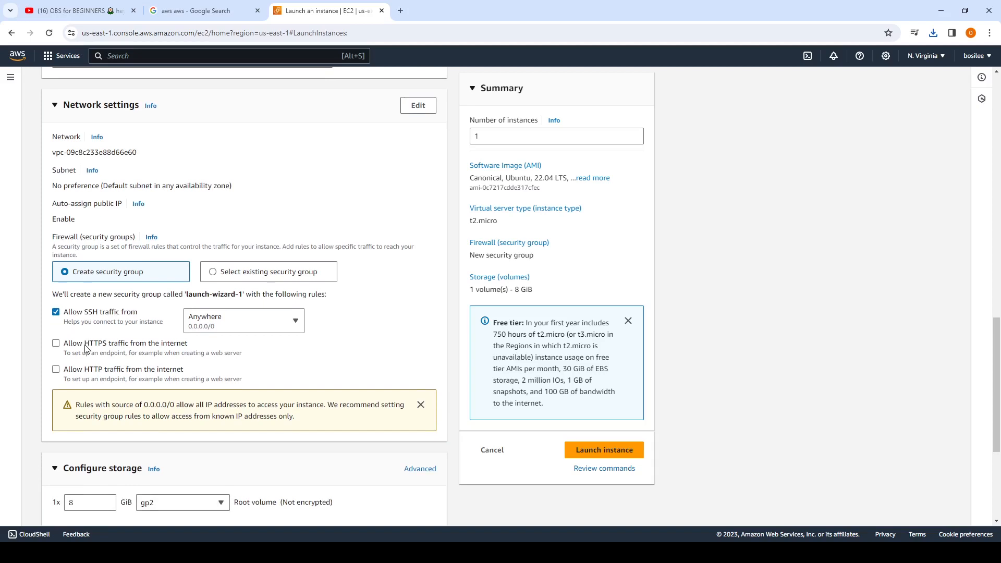
{"action": "scroll", "coordinate": [87, 349], "scroll_direction": "down", "scroll_amount": 2}
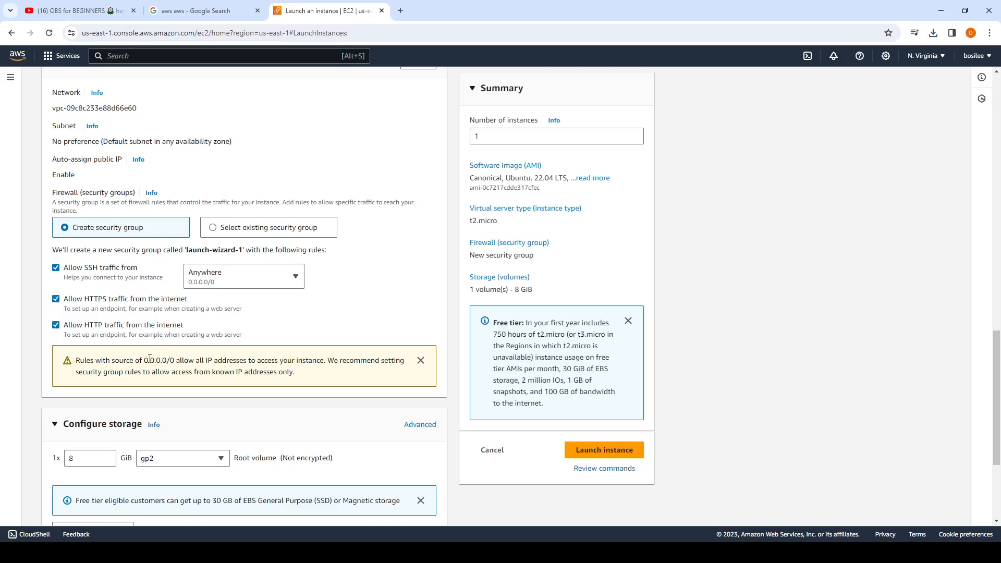
Examine the instance's network settings, including subnet, public IP assignment and the SSH, HTTPS and HTTP firewall rules.
{"action": "scroll", "coordinate": [149, 359], "scroll_direction": "down", "scroll_amount": 2}
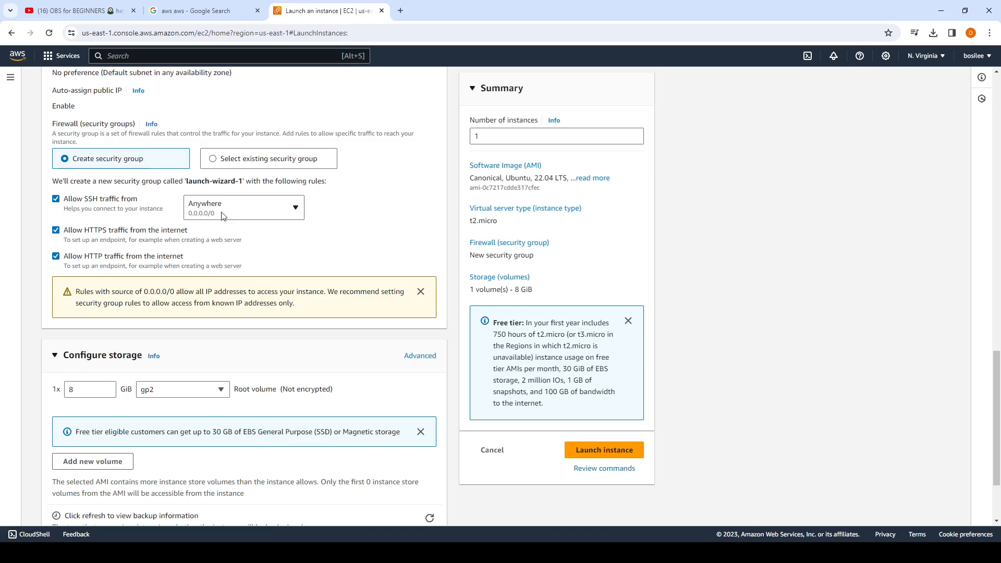
{"action": "scroll", "coordinate": [223, 216], "scroll_direction": "up", "scroll_amount": 1}
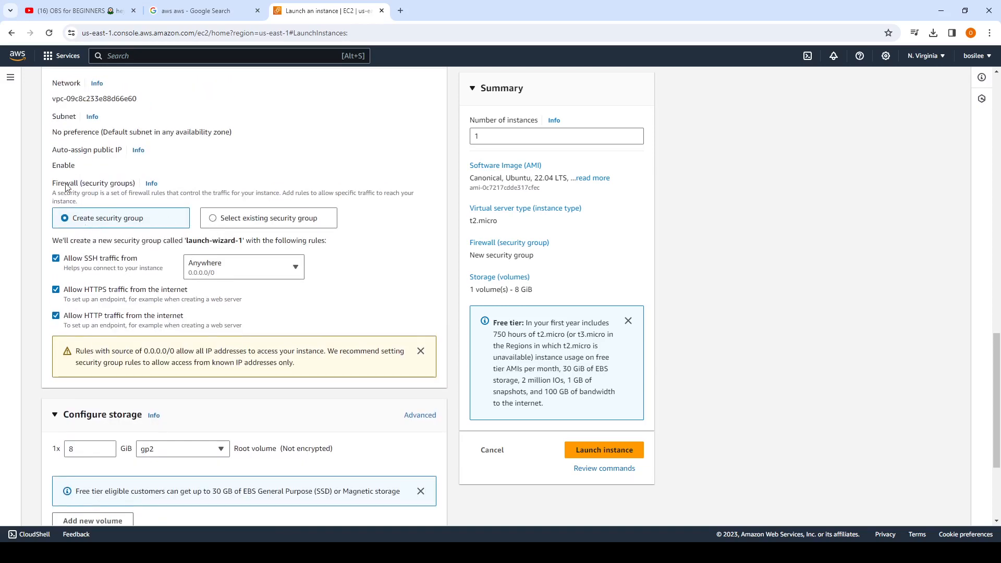
{"action": "scroll", "coordinate": [73, 200], "scroll_direction": "up", "scroll_amount": 1}
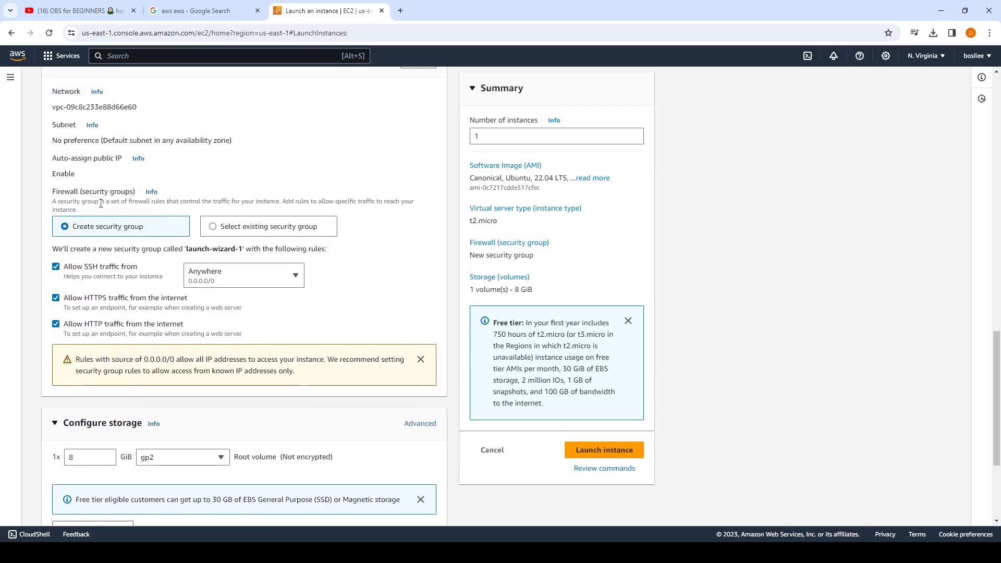
{"action": "scroll", "coordinate": [106, 218], "scroll_direction": "up", "scroll_amount": 1}
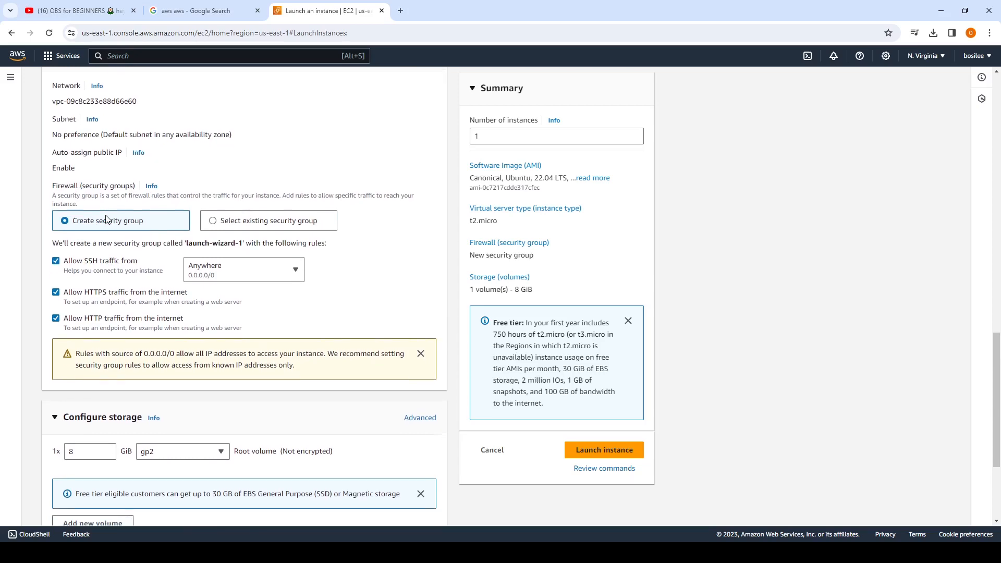
{"action": "scroll", "coordinate": [105, 218], "scroll_direction": "down", "scroll_amount": 1}
{"action": "scroll", "coordinate": [105, 217], "scroll_direction": "up", "scroll_amount": 1}
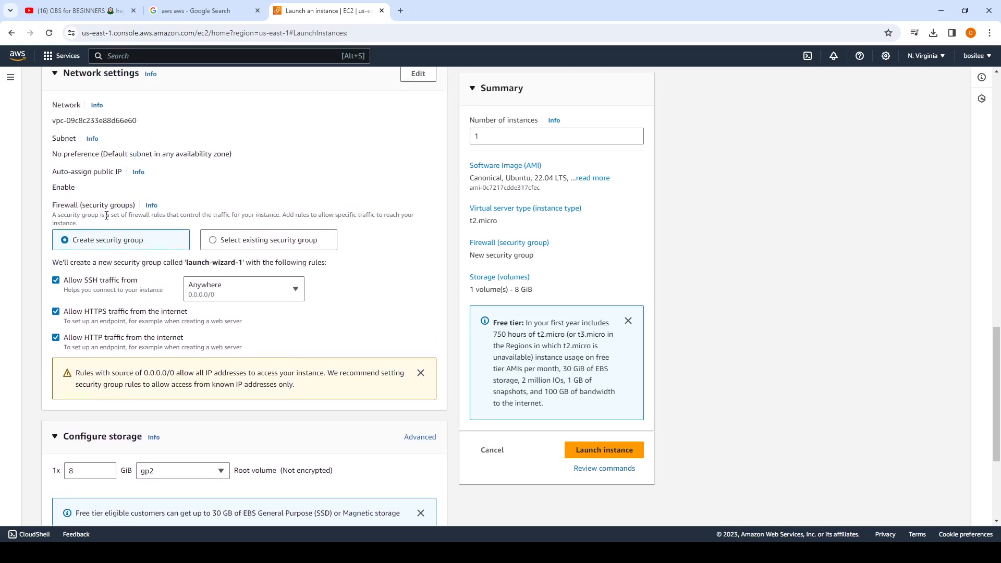
{"action": "scroll", "coordinate": [106, 215], "scroll_direction": "down", "scroll_amount": 1}
{"action": "scroll", "coordinate": [99, 177], "scroll_direction": "up", "scroll_amount": 1}
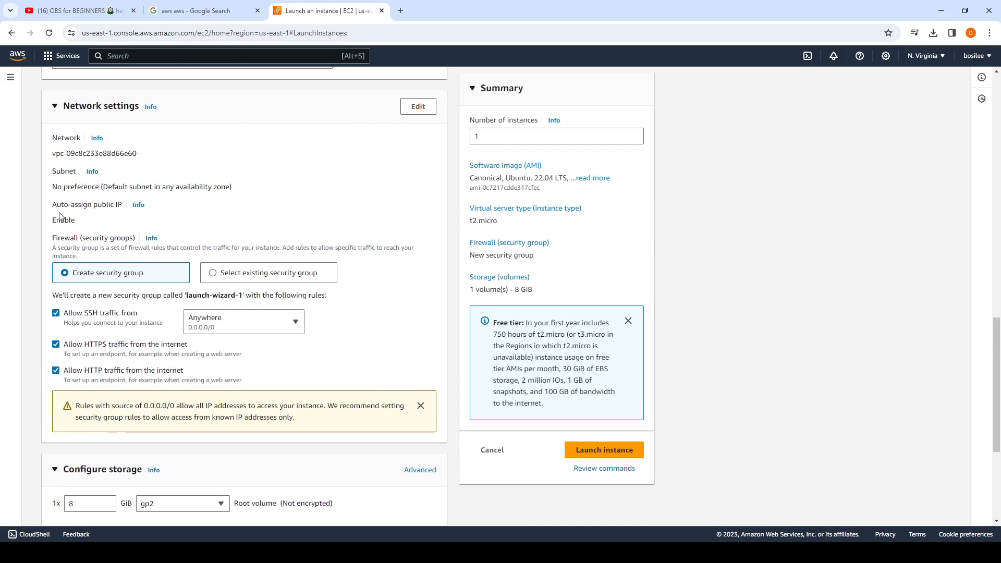
Open the network settings for editing and name the new security group new_sg.
{"action": "left_click", "coordinate": [416, 106]}
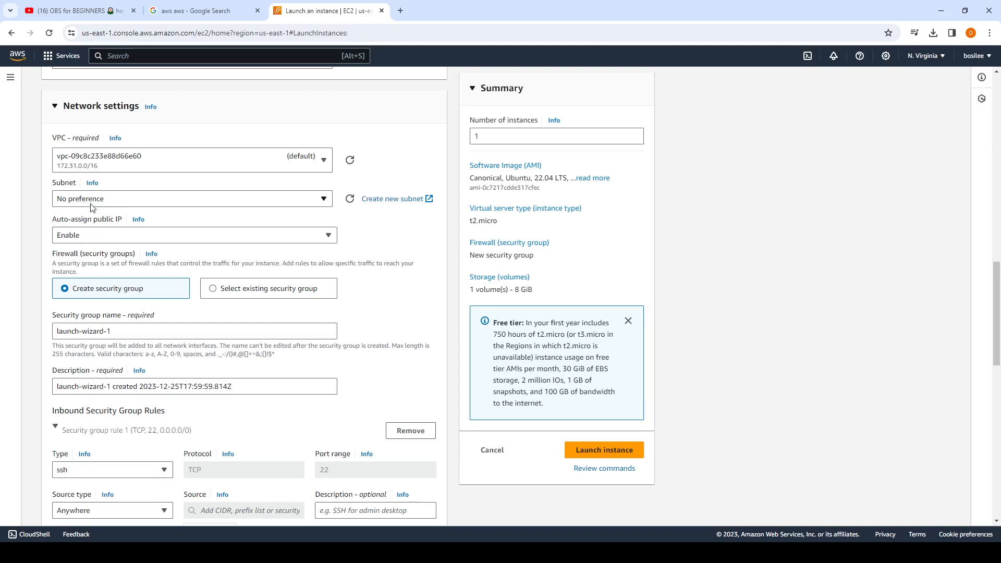
{"action": "left_click", "coordinate": [134, 202]}
{"action": "left_click", "coordinate": [133, 202]}
{"action": "scroll", "coordinate": [115, 267], "scroll_direction": "down", "scroll_amount": 1}
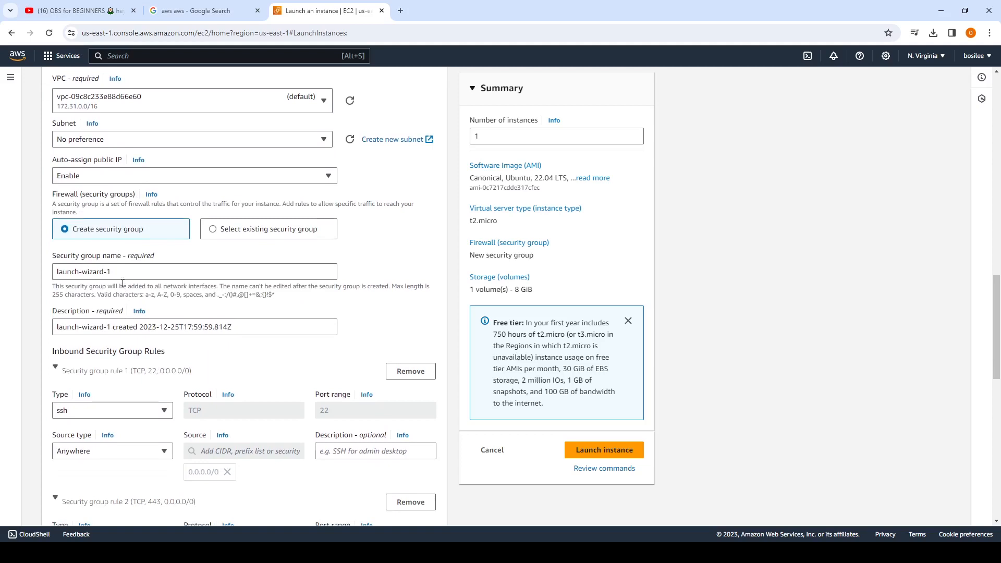
{"action": "double_click", "coordinate": [112, 256]}
{"action": "triple_click", "coordinate": [114, 271]}
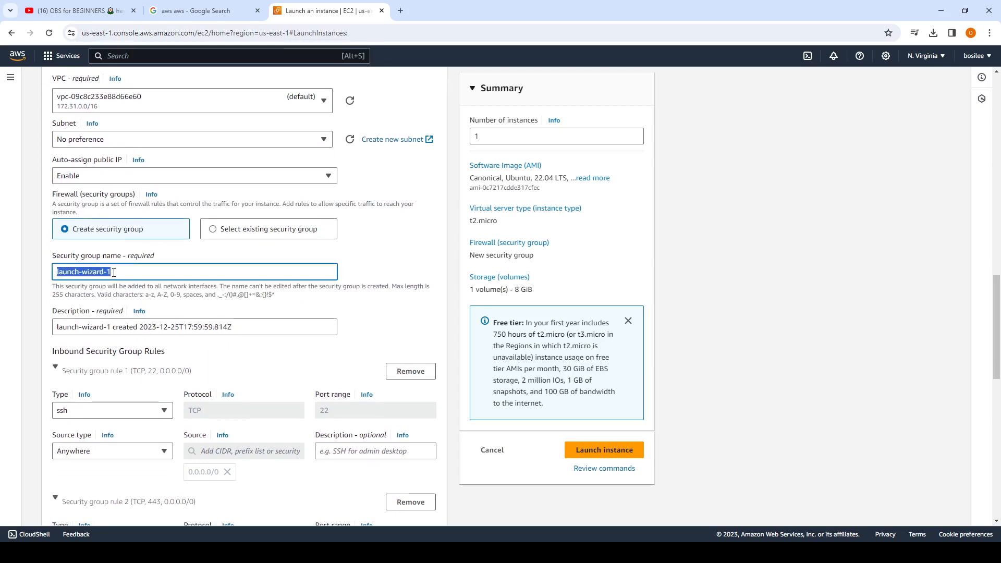
{"action": "type", "text": "new_sg"}
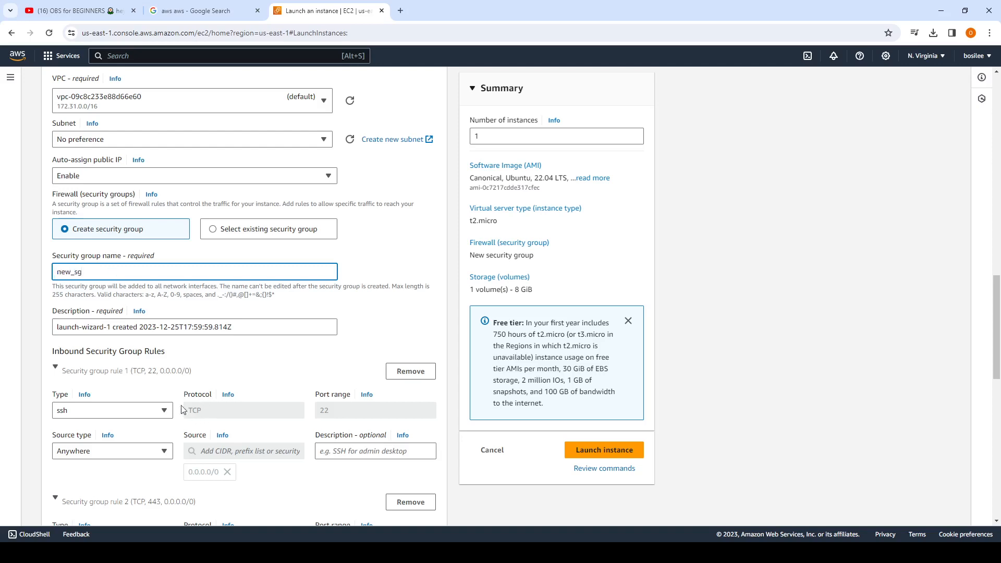
Switch the SSH inbound rule's source type to My IP and back to Anywhere.
{"action": "scroll", "coordinate": [167, 388], "scroll_direction": "down", "scroll_amount": 2}
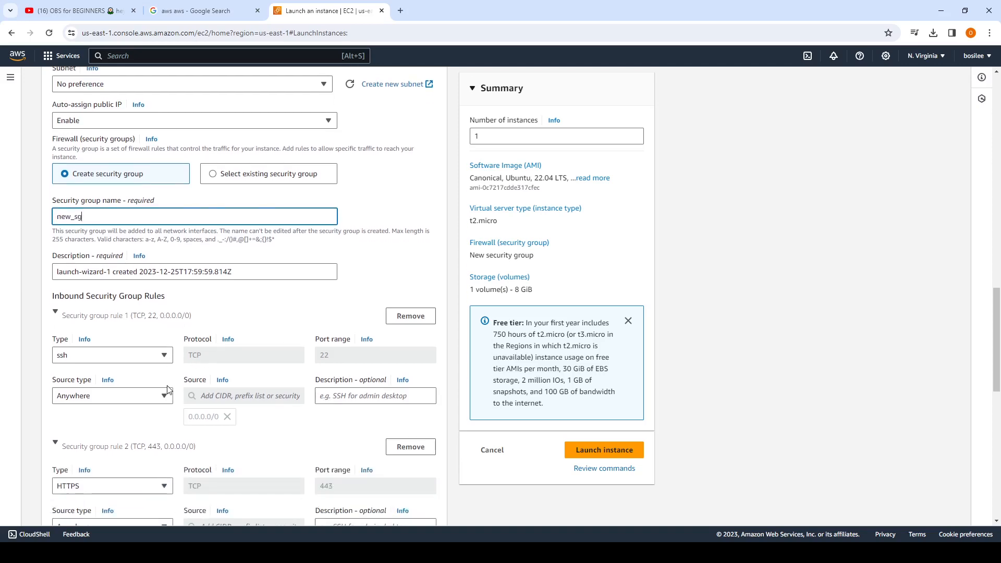
{"action": "scroll", "coordinate": [167, 388], "scroll_direction": "down", "scroll_amount": 1}
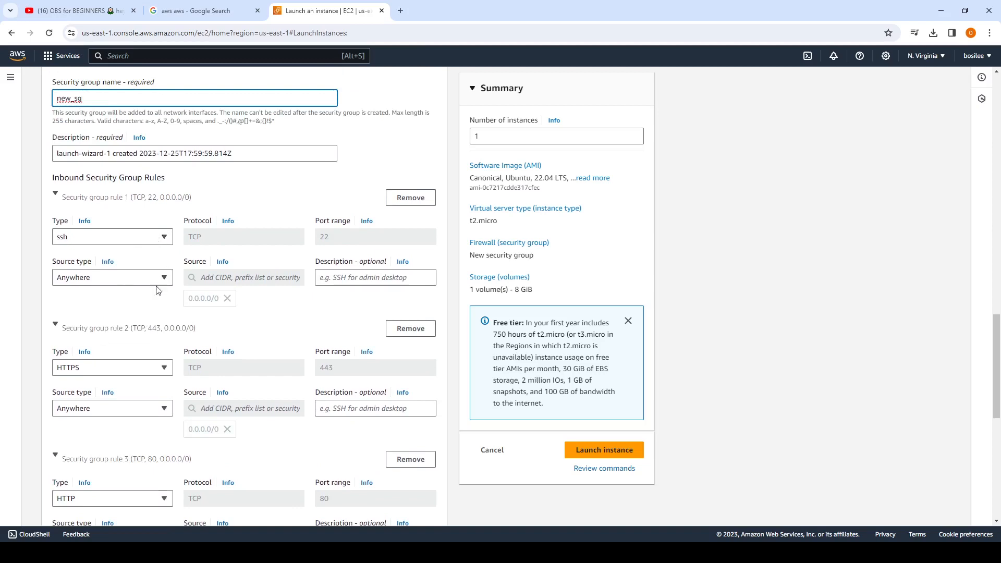
{"action": "scroll", "coordinate": [161, 292], "scroll_direction": "down", "scroll_amount": 1}
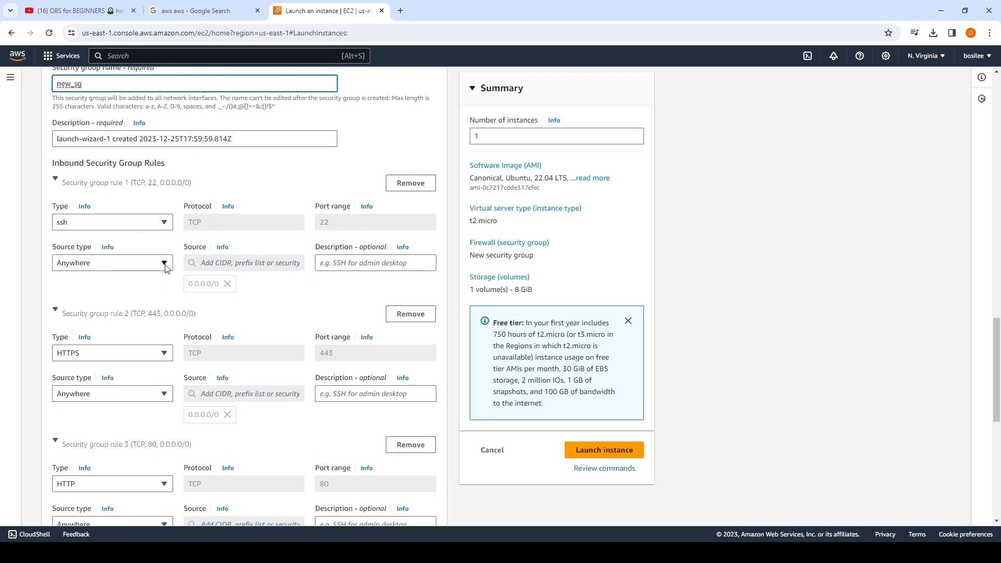
{"action": "left_click", "coordinate": [165, 264]}
{"action": "left_click", "coordinate": [165, 263]}
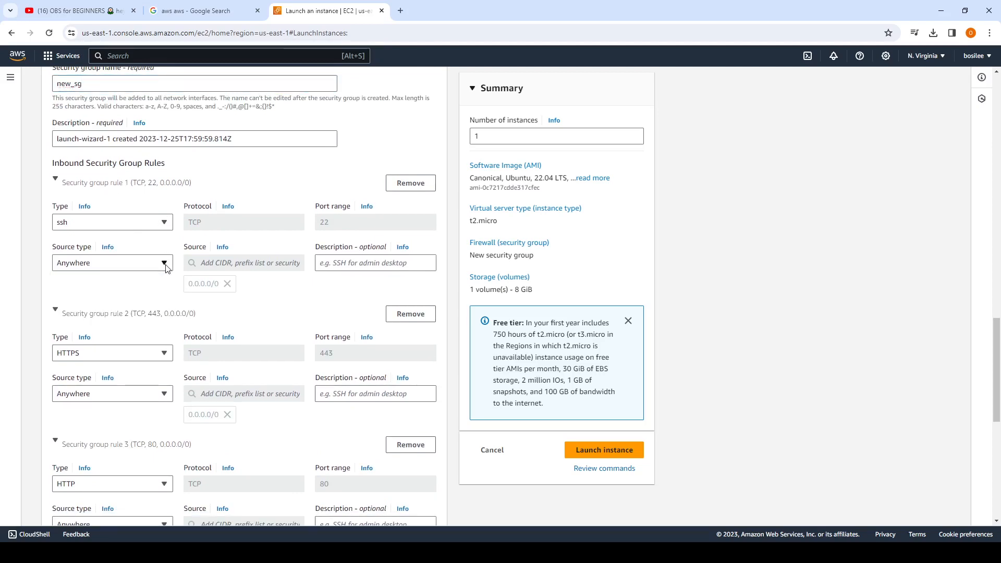
{"action": "left_click", "coordinate": [164, 262]}
{"action": "left_click", "coordinate": [129, 319]}
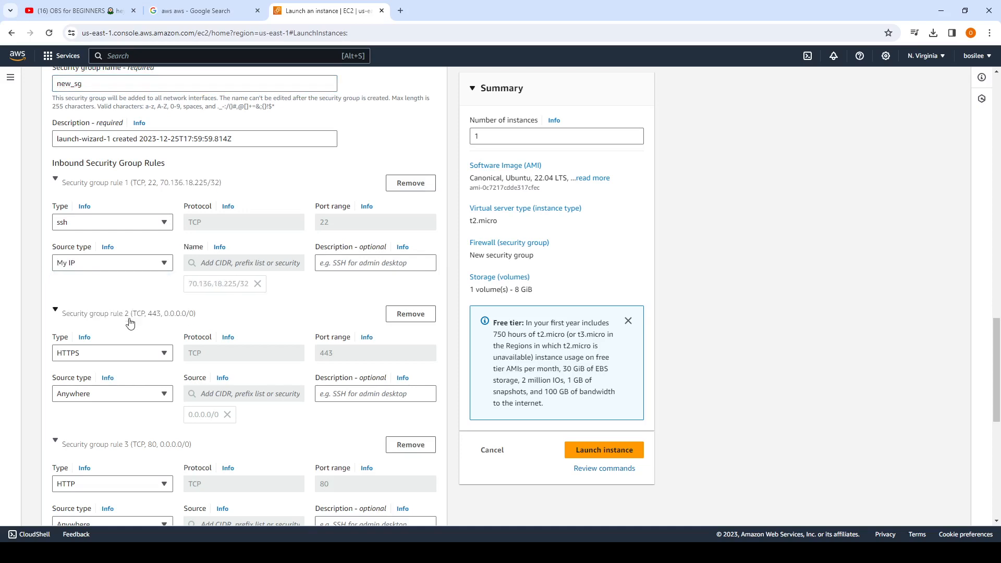
{"action": "left_click", "coordinate": [165, 263]}
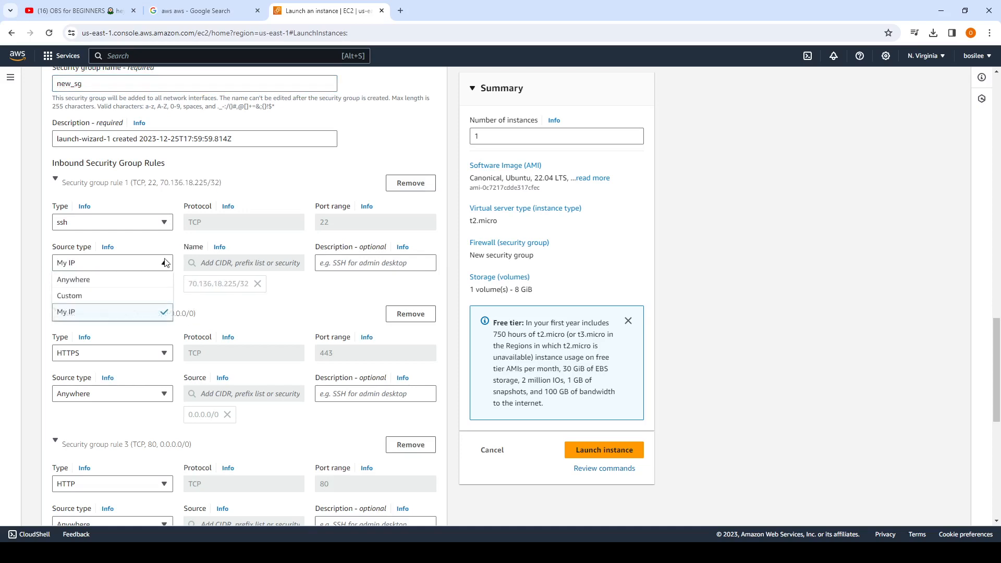
{"action": "left_click", "coordinate": [112, 281]}
Raise the root volume's storage size to 15 GiB and return it to 8 GiB.
{"action": "scroll", "coordinate": [112, 281], "scroll_direction": "down", "scroll_amount": 1}
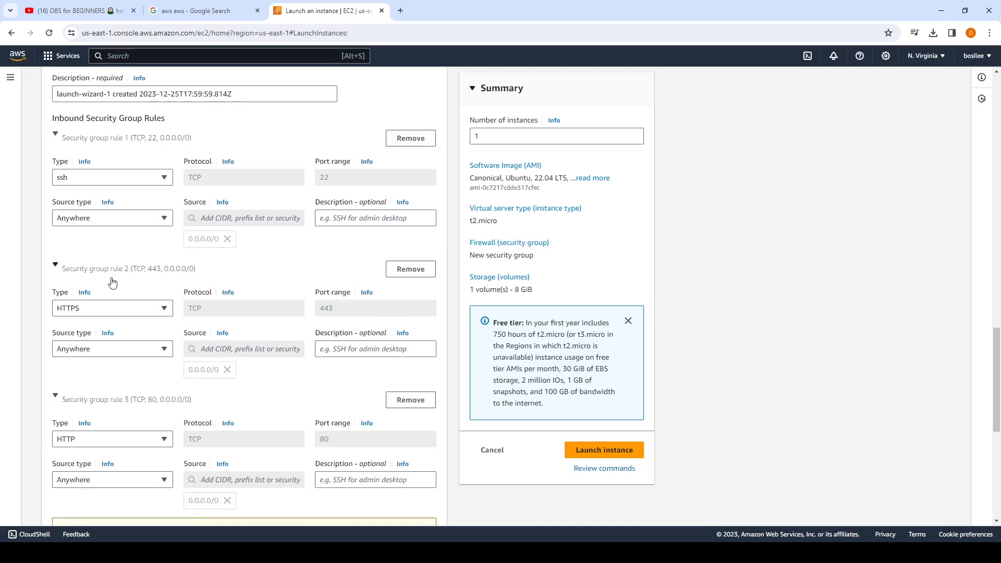
{"action": "scroll", "coordinate": [117, 307], "scroll_direction": "down", "scroll_amount": 1}
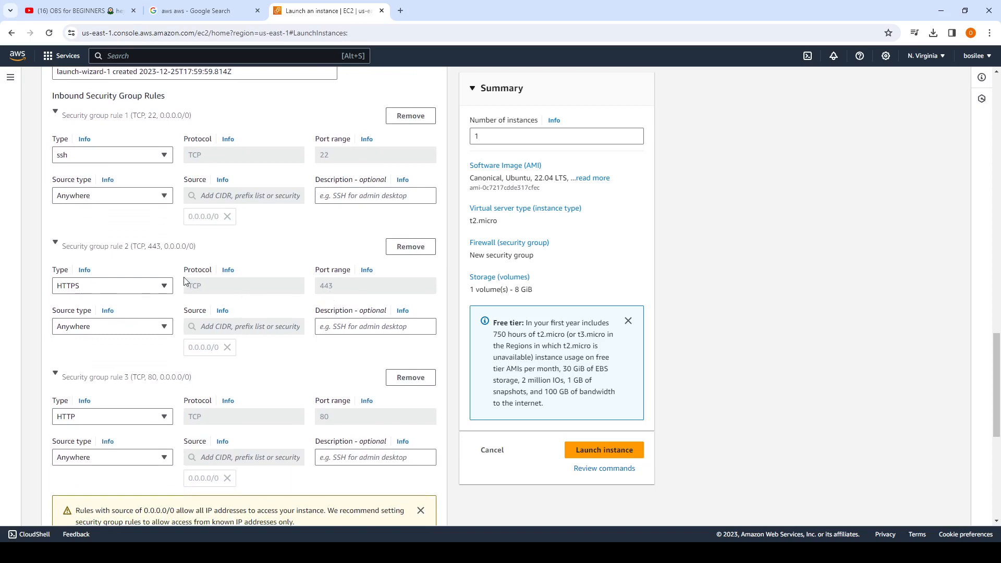
{"action": "scroll", "coordinate": [186, 371], "scroll_direction": "down", "scroll_amount": 1}
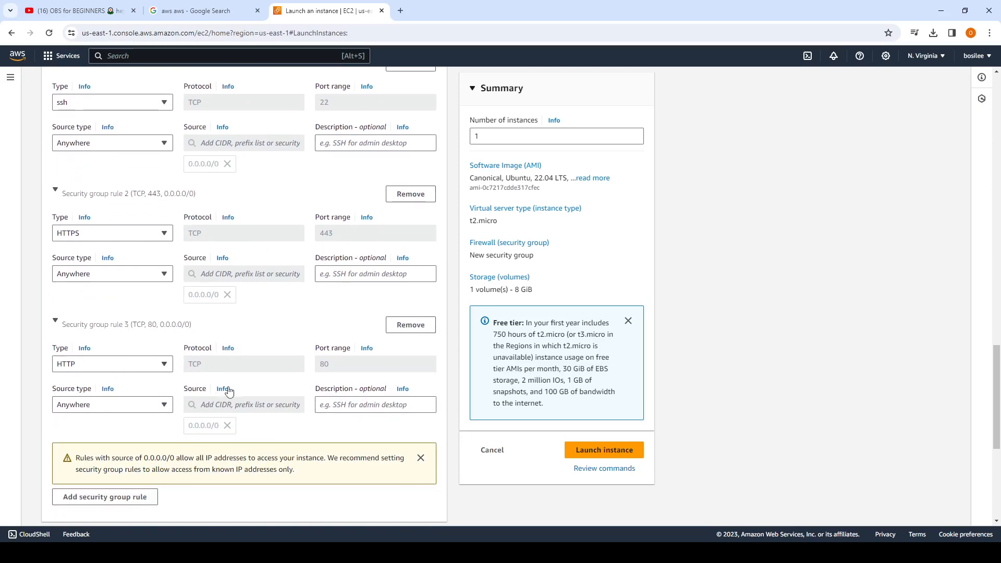
{"action": "scroll", "coordinate": [139, 359], "scroll_direction": "down", "scroll_amount": 1}
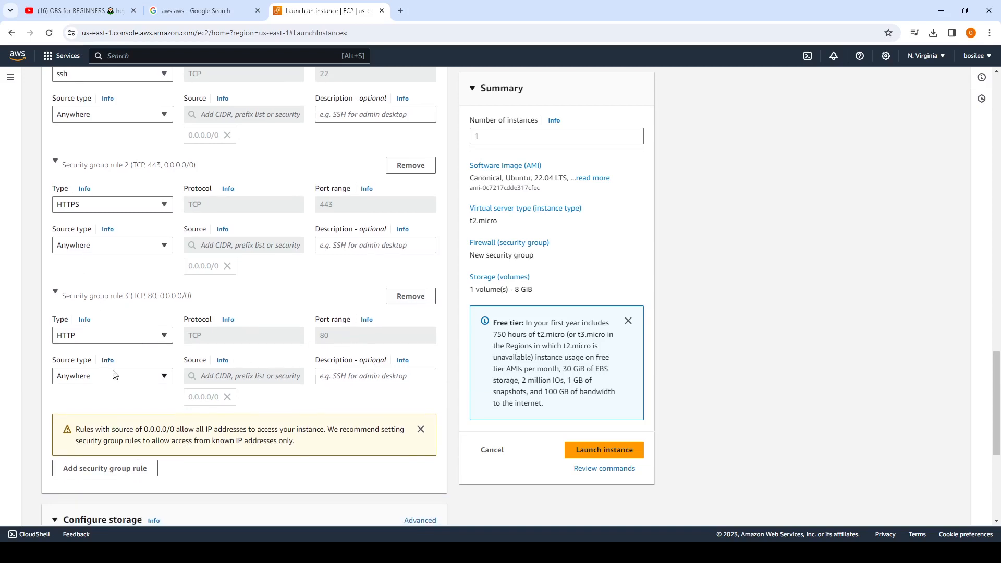
{"action": "scroll", "coordinate": [118, 372], "scroll_direction": "down", "scroll_amount": 4}
{"action": "scroll", "coordinate": [121, 372], "scroll_direction": "down", "scroll_amount": 1}
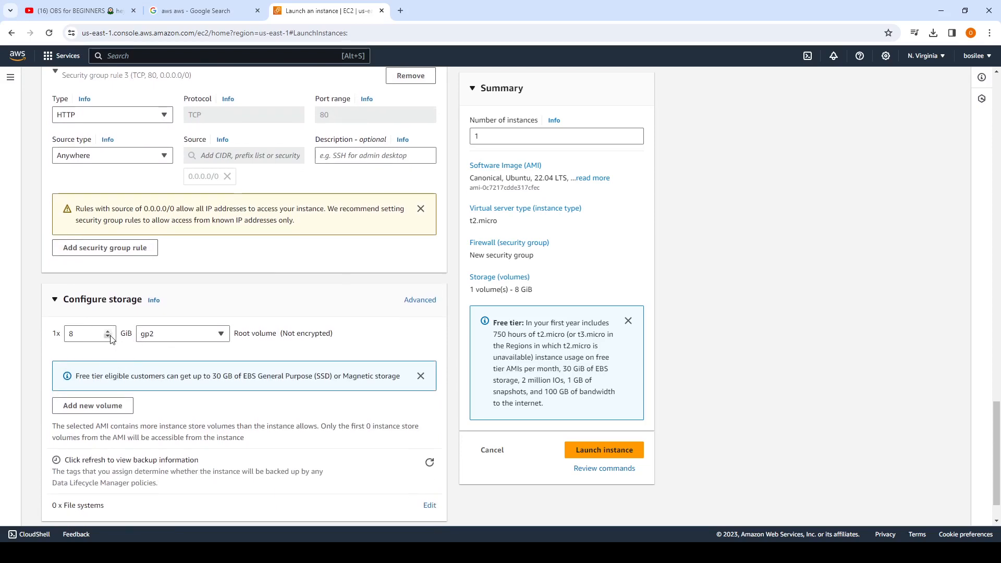
{"action": "left_click", "coordinate": [109, 336]}
{"action": "left_click", "coordinate": [107, 331]}
{"action": "left_click", "coordinate": [107, 331]}
{"action": "left_click", "coordinate": [108, 331]}
{"action": "left_click", "coordinate": [107, 331]}
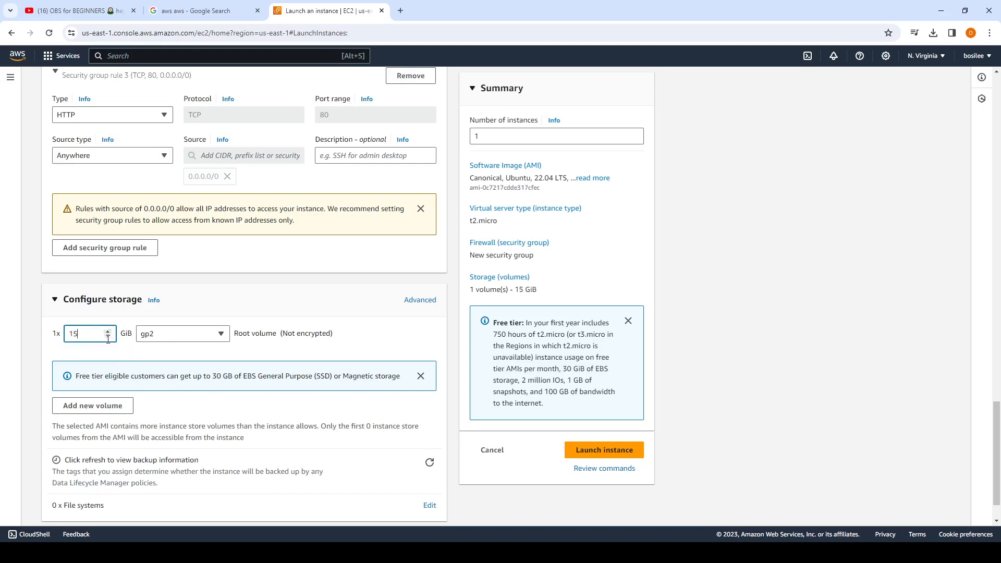
{"action": "left_click", "coordinate": [107, 336]}
{"action": "left_click", "coordinate": [107, 337]}
{"action": "left_click", "coordinate": [108, 337]}
Launch the EC2 instance with the configured settings.
{"action": "scroll", "coordinate": [148, 347], "scroll_direction": "down", "scroll_amount": 1}
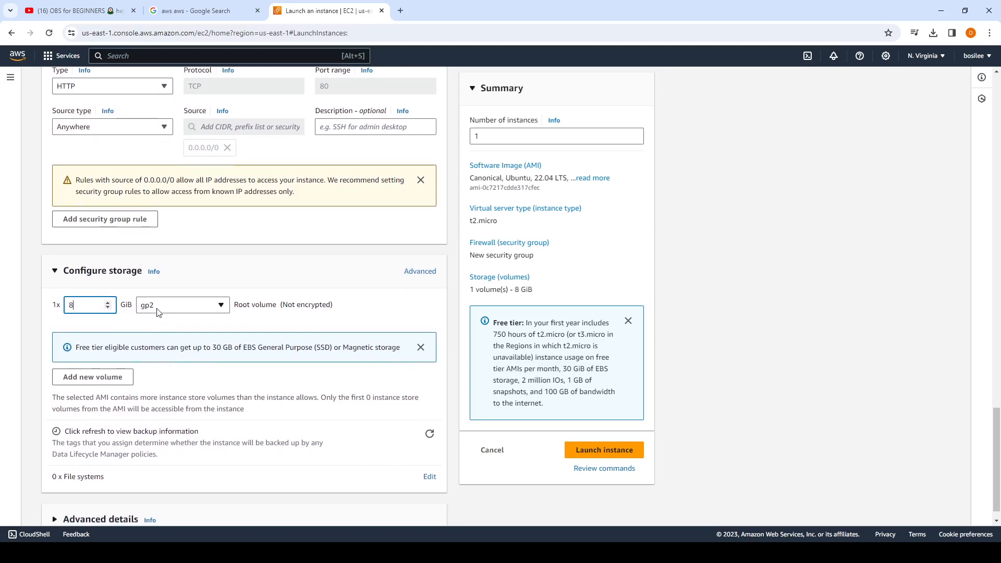
{"action": "scroll", "coordinate": [135, 320], "scroll_direction": "down", "scroll_amount": 1}
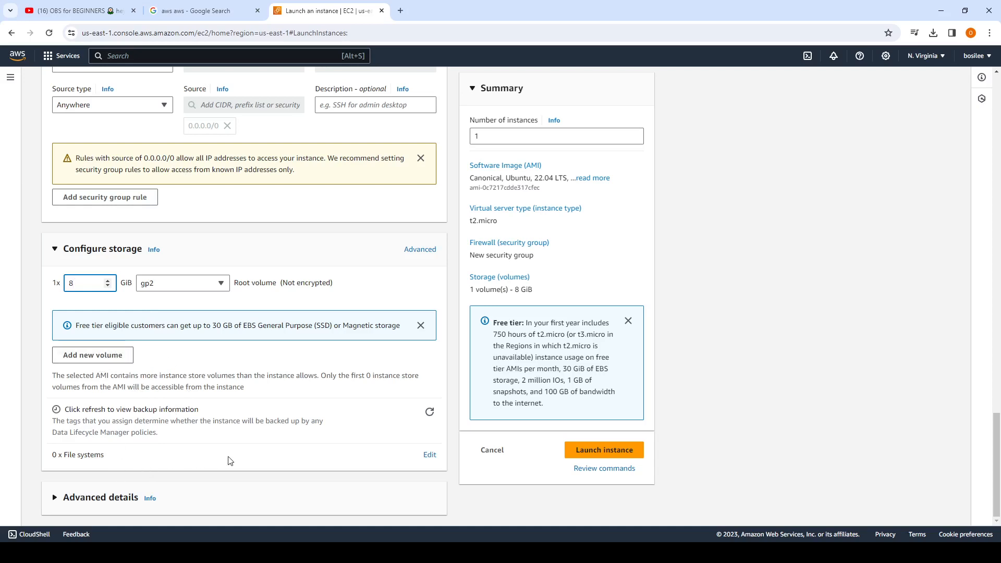
{"action": "left_click", "coordinate": [583, 458]}
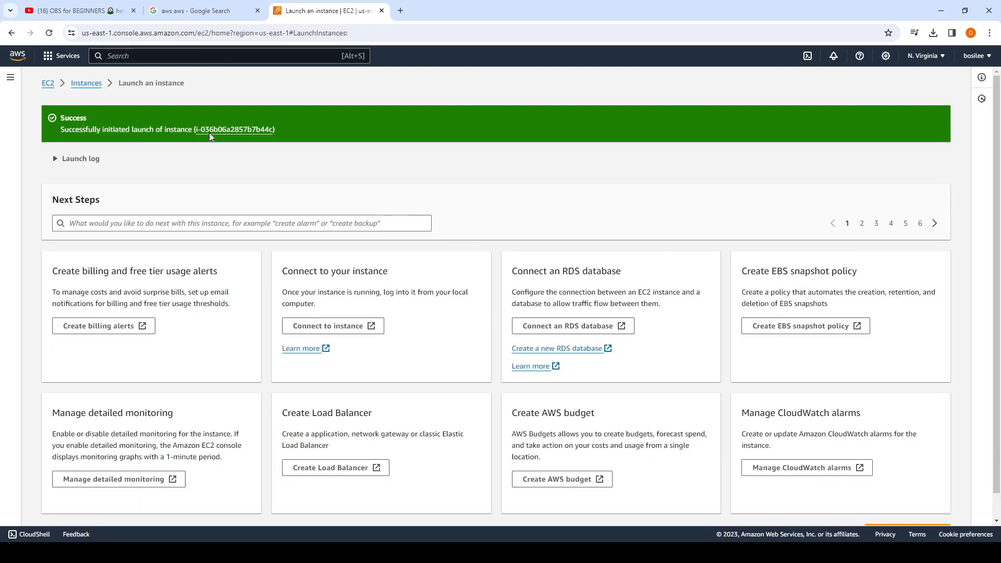
Open the launched instance in the instances list and clear the list's filters.
{"action": "left_click", "coordinate": [235, 130]}
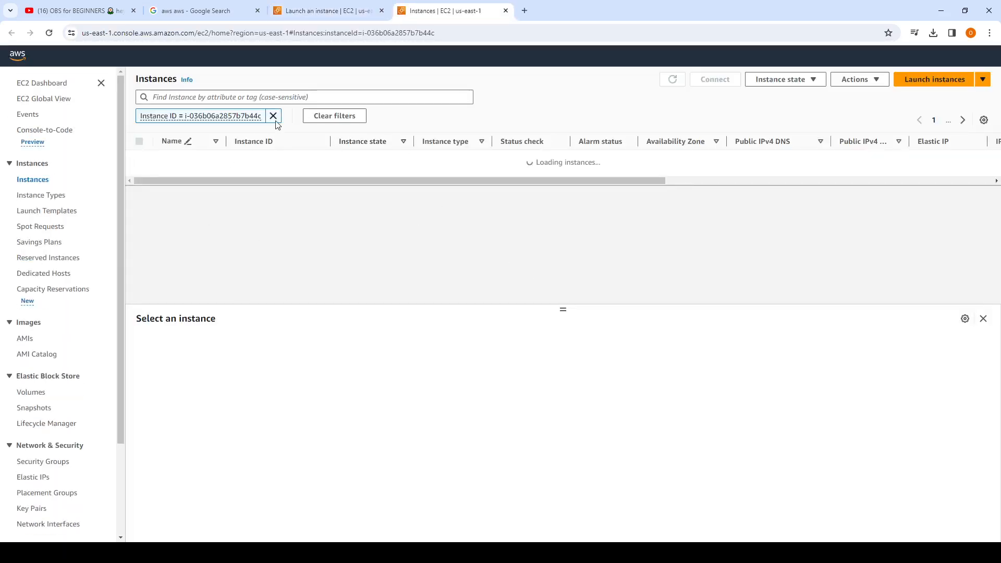
{"action": "left_click", "coordinate": [334, 115]}
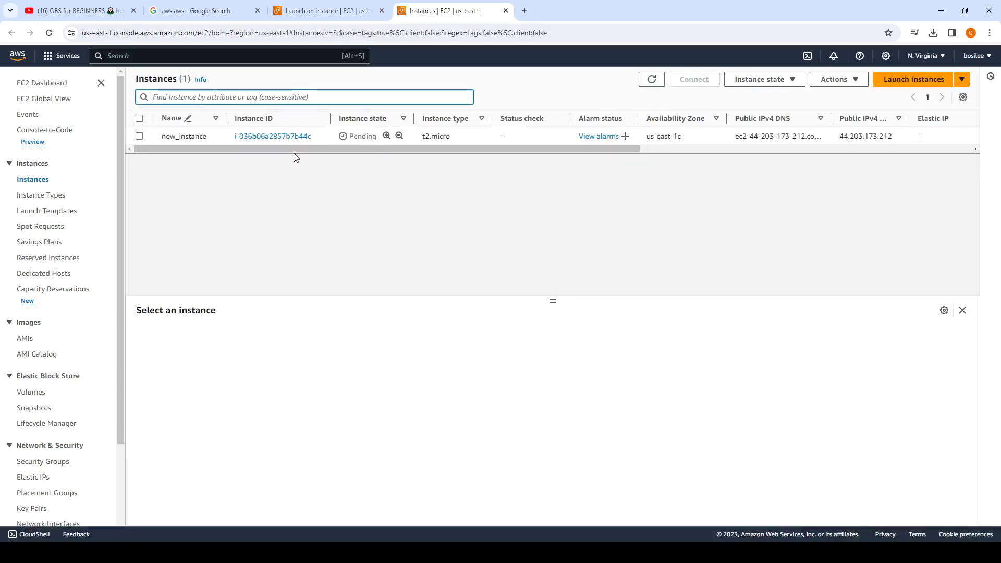
Open the details page of new_instance and examine its summary and instance details.
{"action": "left_click", "coordinate": [258, 137]}
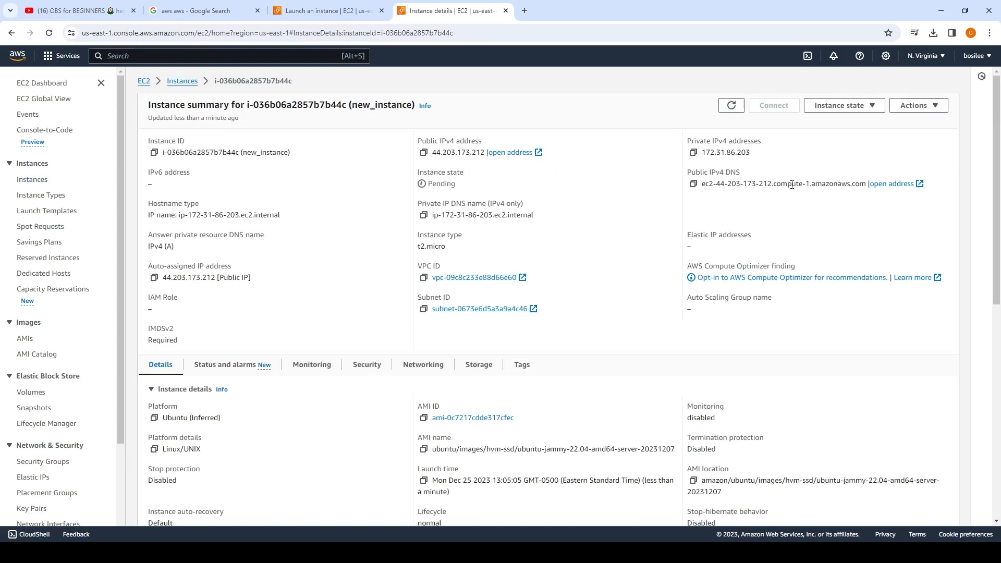
{"action": "scroll", "coordinate": [335, 368], "scroll_direction": "down", "scroll_amount": 1}
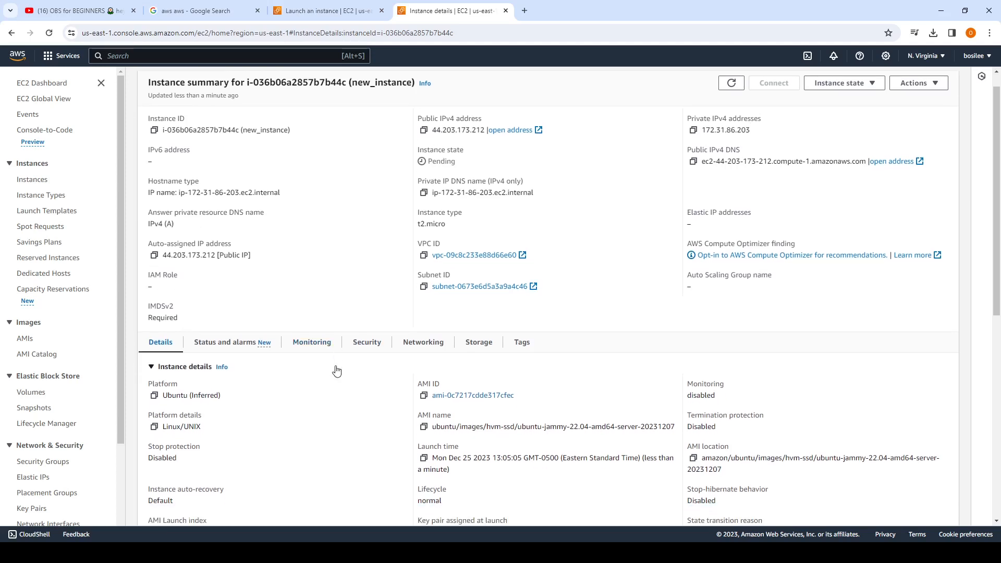
{"action": "scroll", "coordinate": [224, 393], "scroll_direction": "down", "scroll_amount": 1}
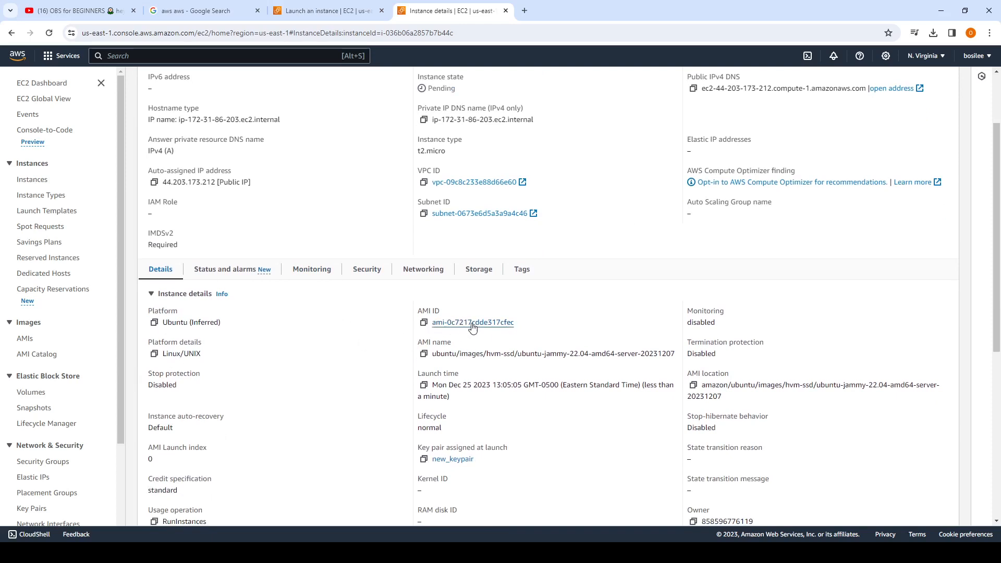
{"action": "scroll", "coordinate": [459, 376], "scroll_direction": "down", "scroll_amount": 1}
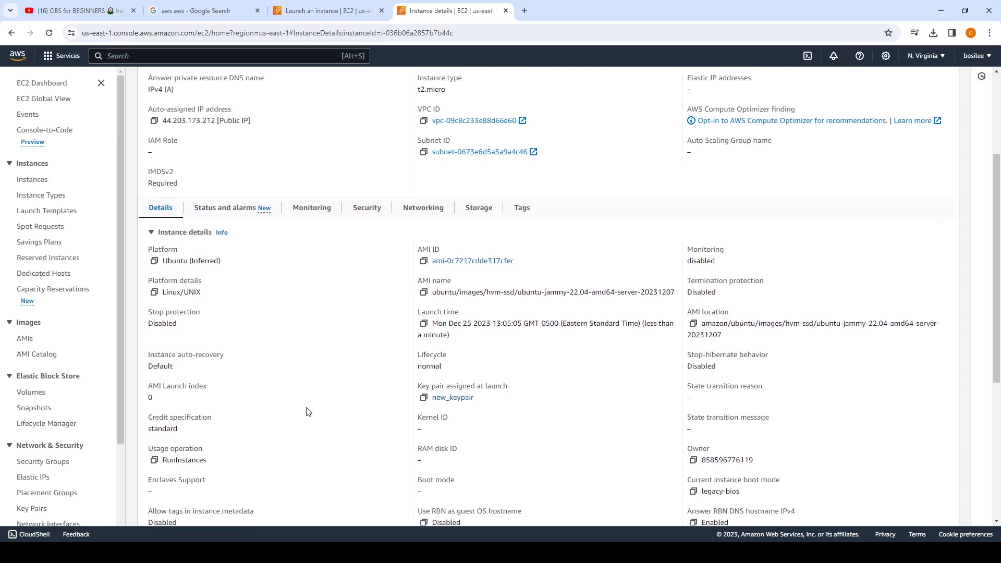
{"action": "scroll", "coordinate": [308, 412], "scroll_direction": "up", "scroll_amount": 2}
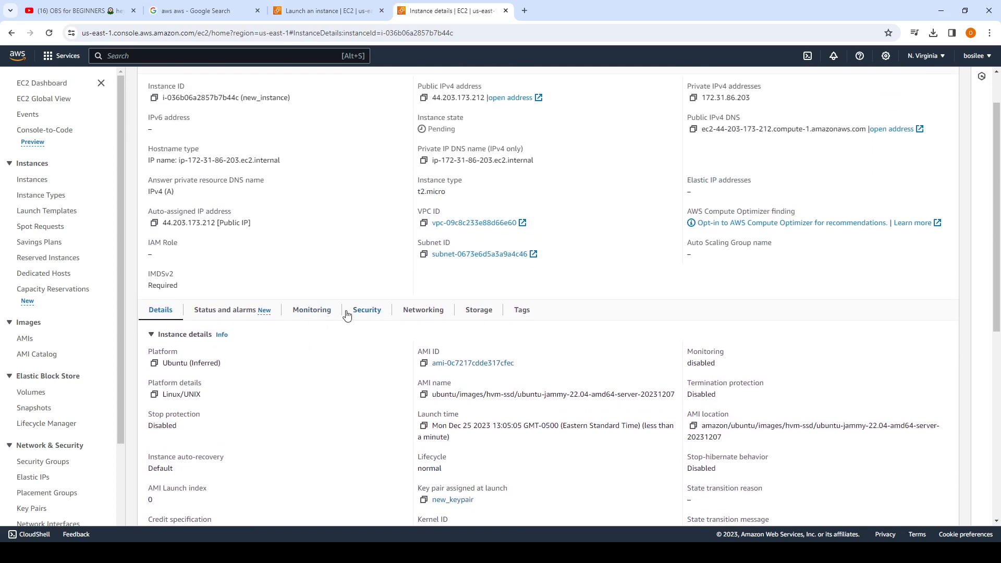
Review the instance's monitoring charts and its security group's inbound and outbound rules.
{"action": "left_click", "coordinate": [312, 310]}
{"action": "scroll", "coordinate": [408, 440], "scroll_direction": "down", "scroll_amount": 1}
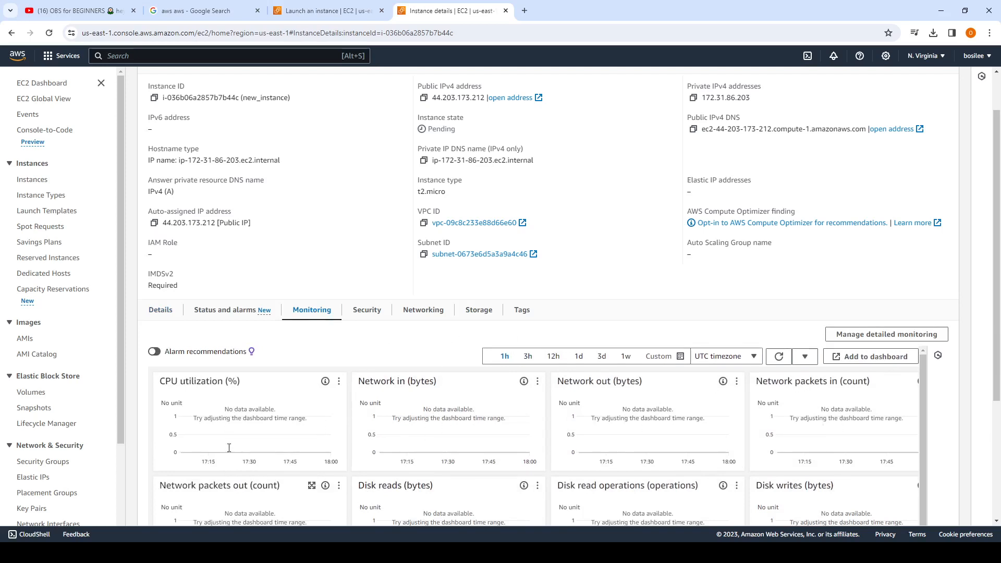
{"action": "left_click", "coordinate": [366, 312]}
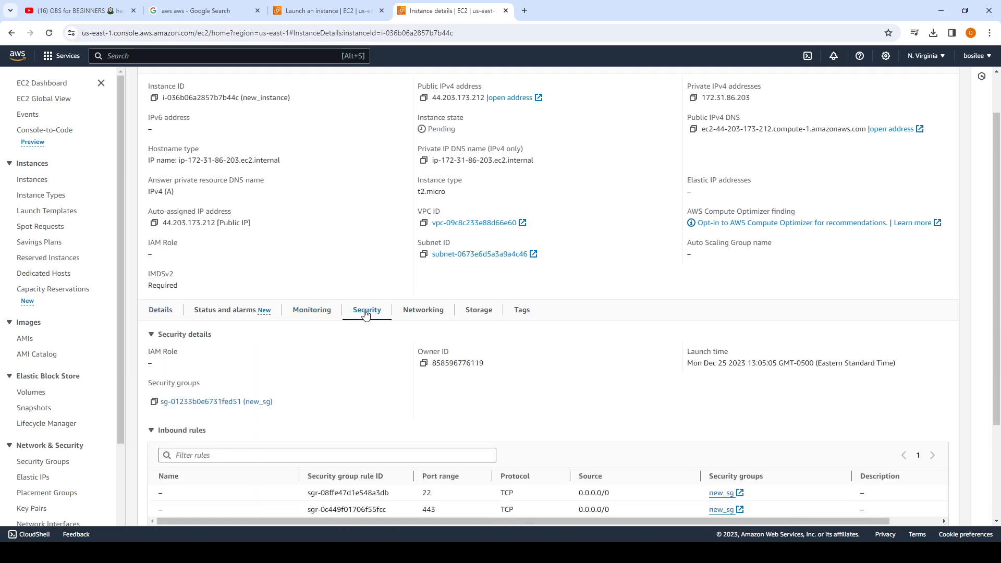
{"action": "scroll", "coordinate": [365, 313], "scroll_direction": "down", "scroll_amount": 1}
{"action": "scroll", "coordinate": [253, 405], "scroll_direction": "down", "scroll_amount": 2}
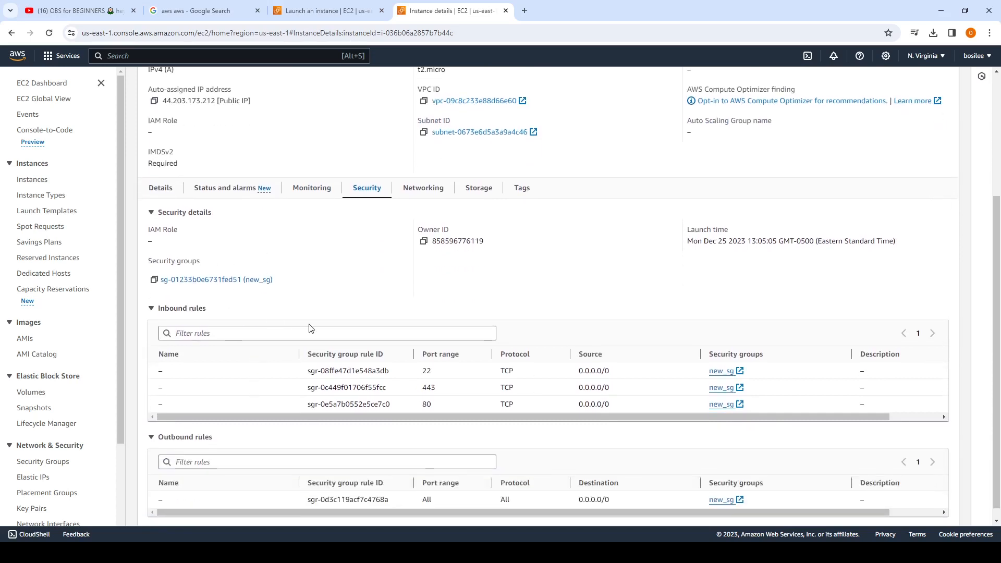
{"action": "scroll", "coordinate": [349, 354], "scroll_direction": "down", "scroll_amount": 1}
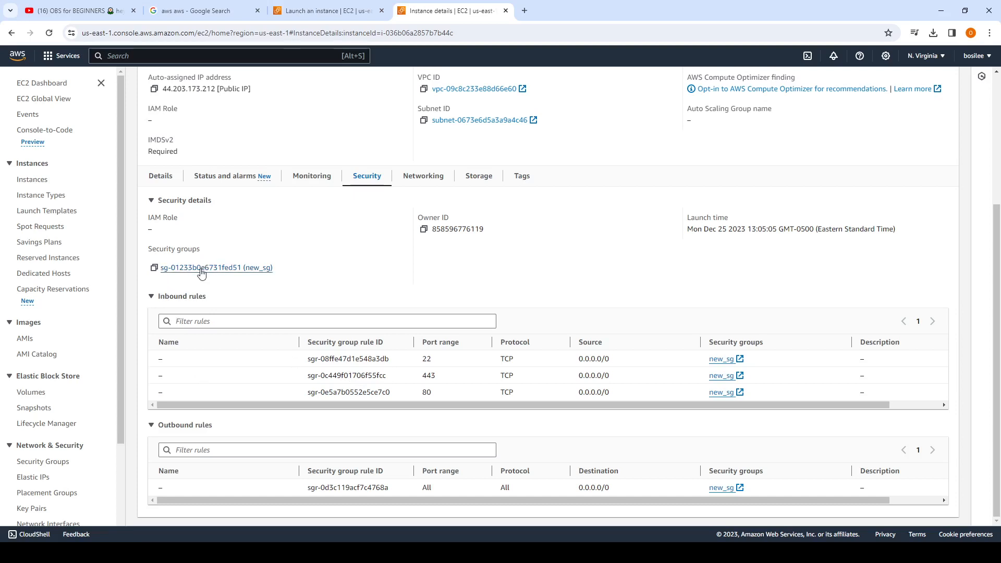
{"action": "scroll", "coordinate": [193, 273], "scroll_direction": "up", "scroll_amount": 3}
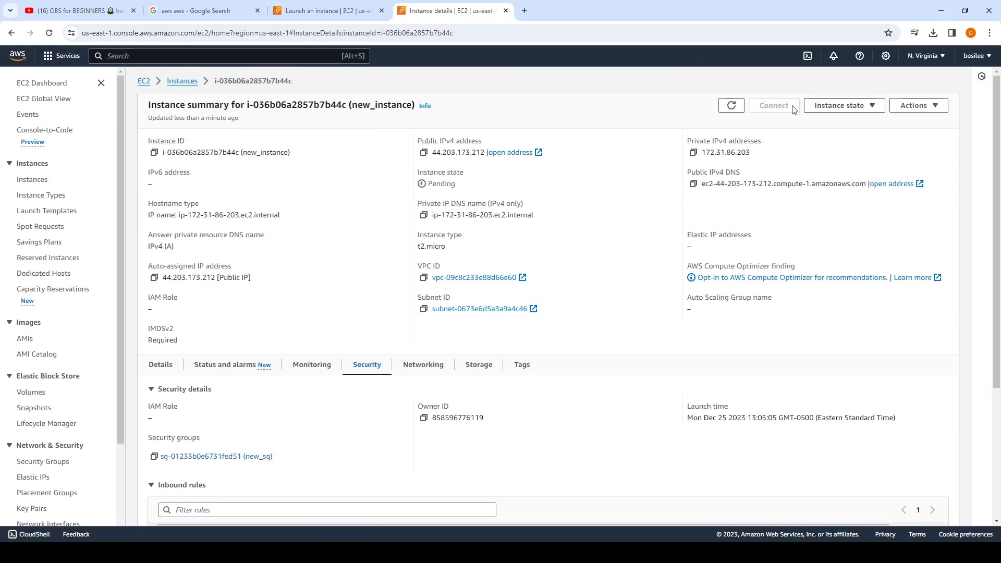
Refresh the instance's status and copy the example SSH command from its SSH client connection instructions.
{"action": "left_click", "coordinate": [732, 106]}
{"action": "left_click", "coordinate": [780, 107]}
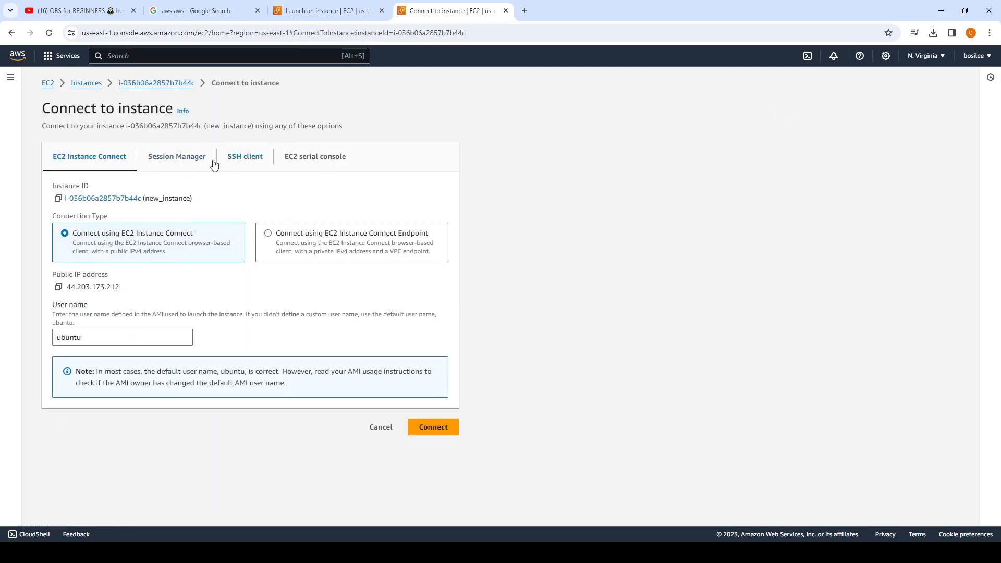
{"action": "left_click", "coordinate": [241, 163]}
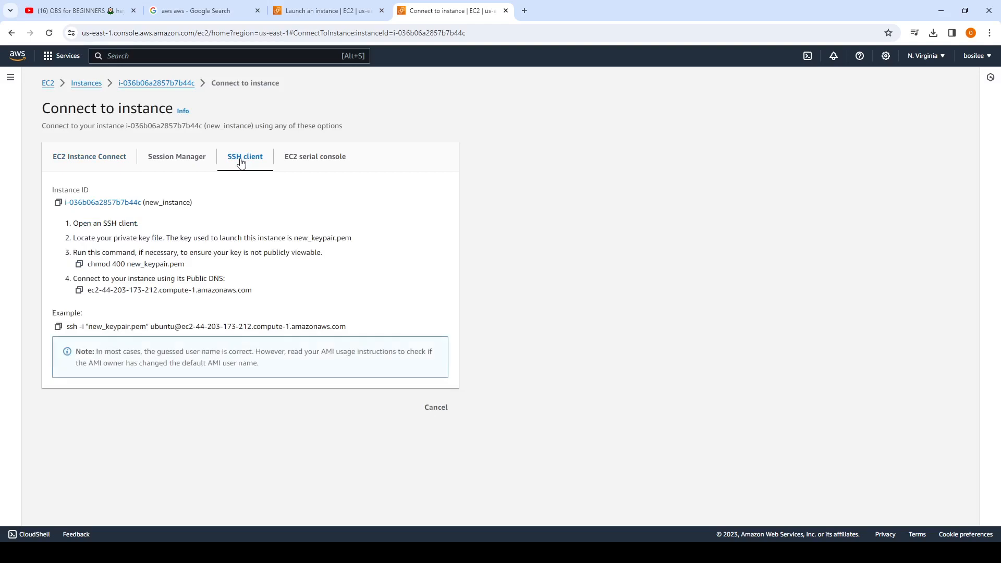
{"action": "left_click", "coordinate": [58, 327]}
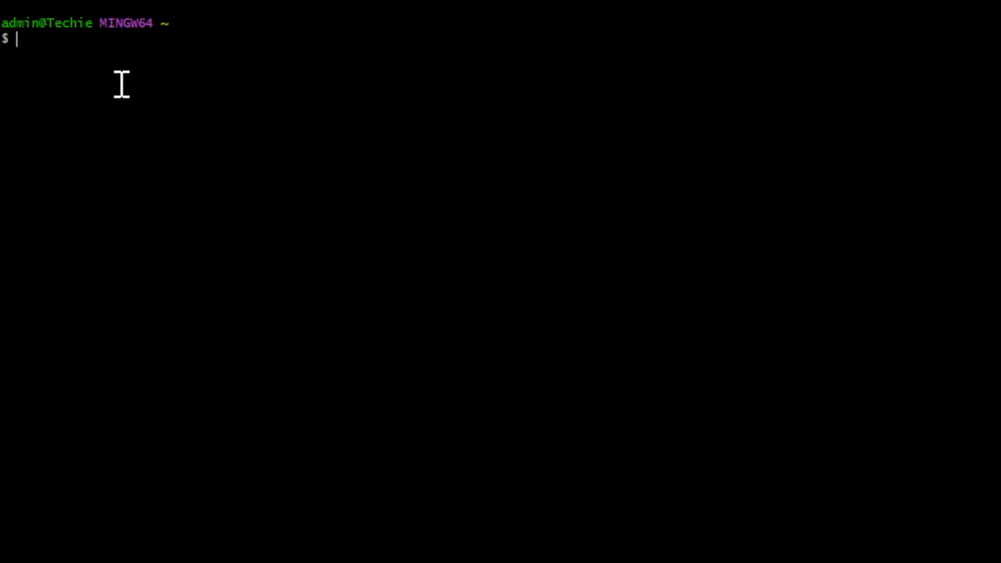
In the Git Bash terminal, change to the Downloads folder and list its files, clearing the screen when done.
{"action": "type", "text": "cd do"}
{"action": "key", "text": "Tab"}
{"action": "key", "text": "Return"}
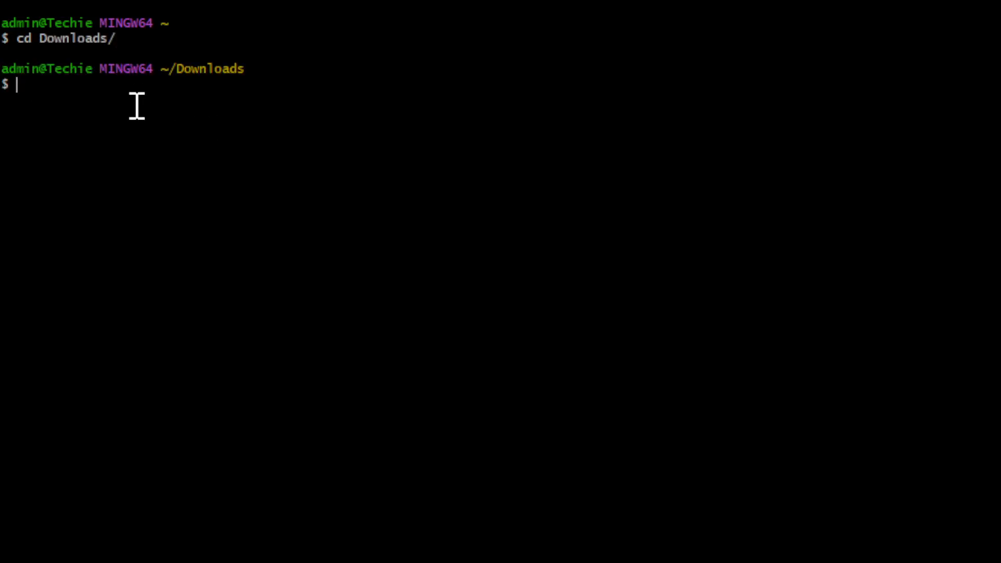
{"action": "type", "text": "ls"}
{"action": "key", "text": "Return"}
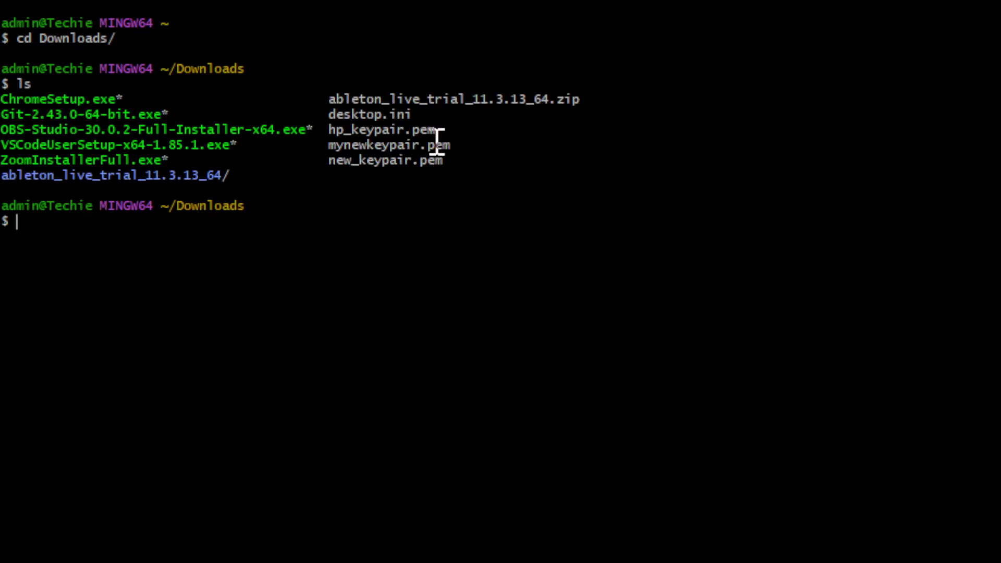
{"action": "type", "text": "clear"}
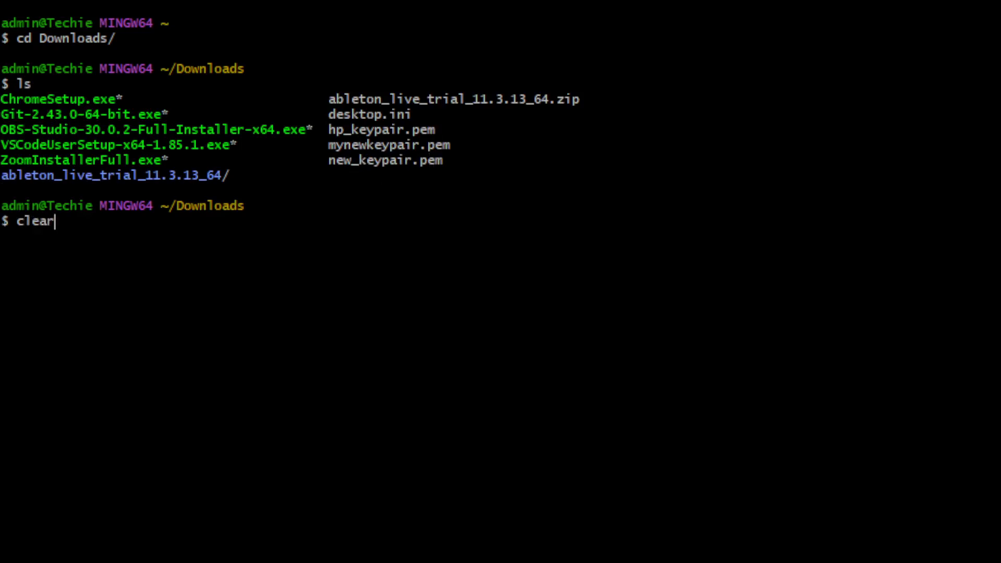
{"action": "key", "text": "Return"}
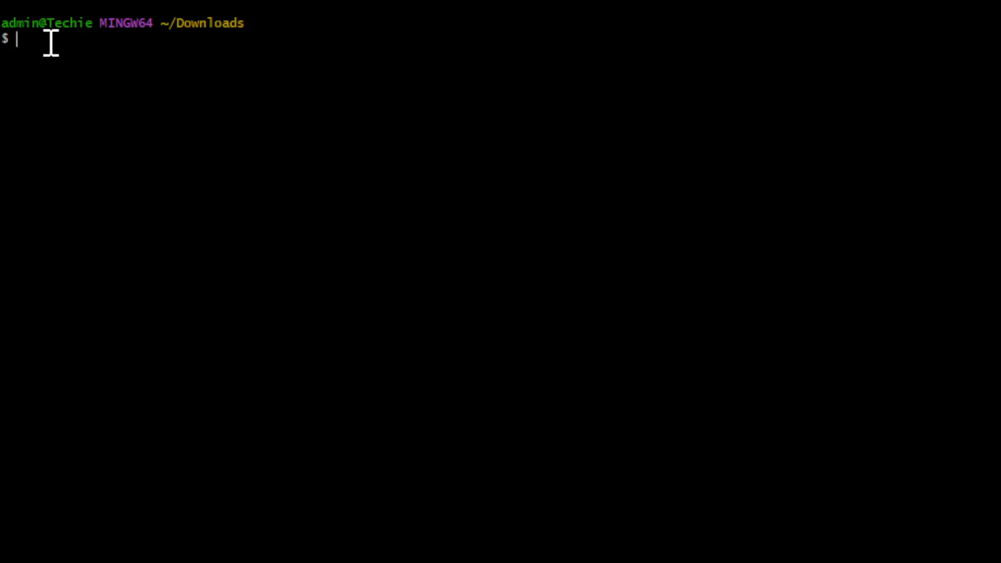
Connect to the instance with the copied ssh command using new_keypair.pem, answer yes to the host authenticity question, and clear the screen.
{"action": "left_click", "coordinate": [128, 116]}
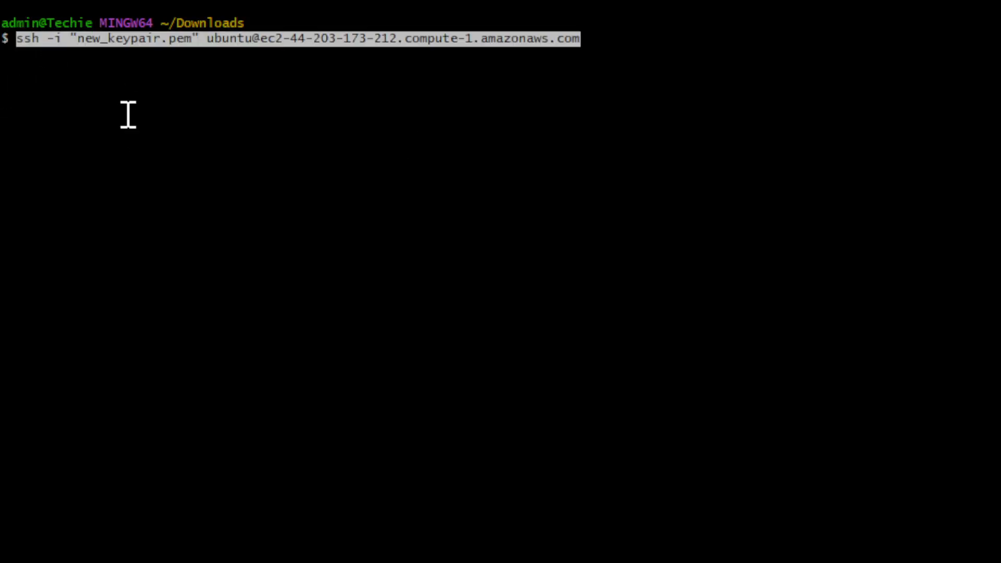
{"action": "key", "text": "Return"}
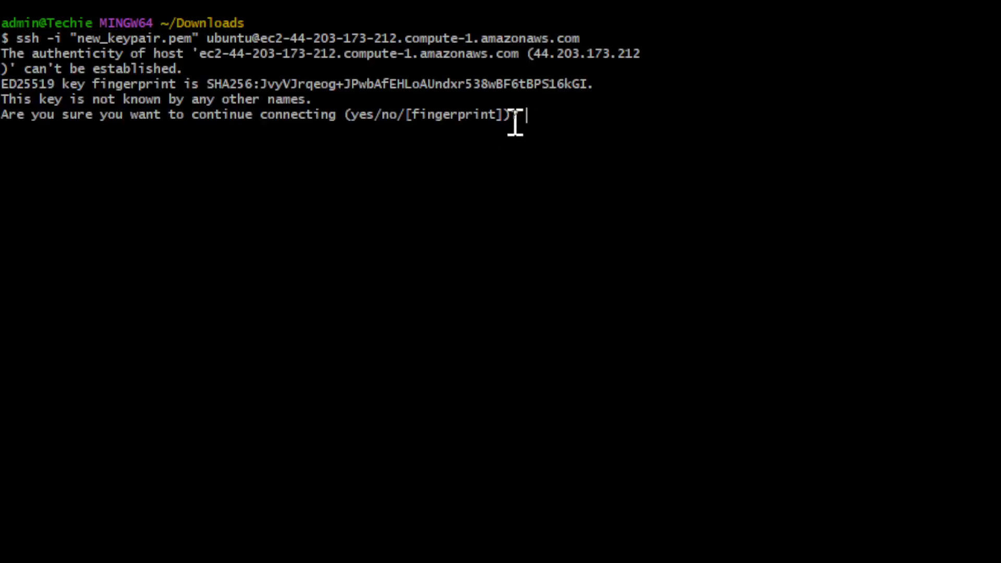
{"action": "type", "text": "yes"}
{"action": "key", "text": "Return"}
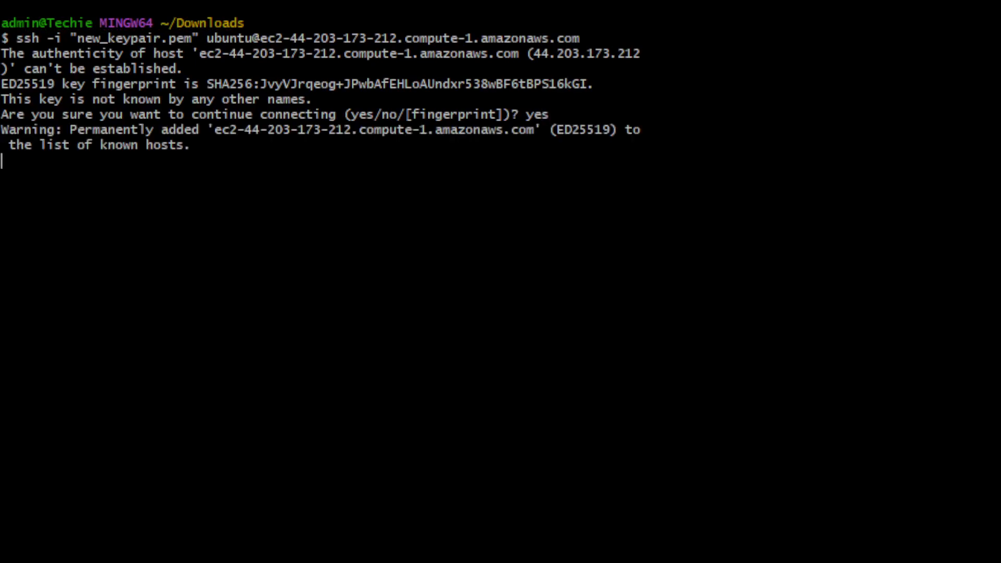
{"action": "type", "text": "clear"}
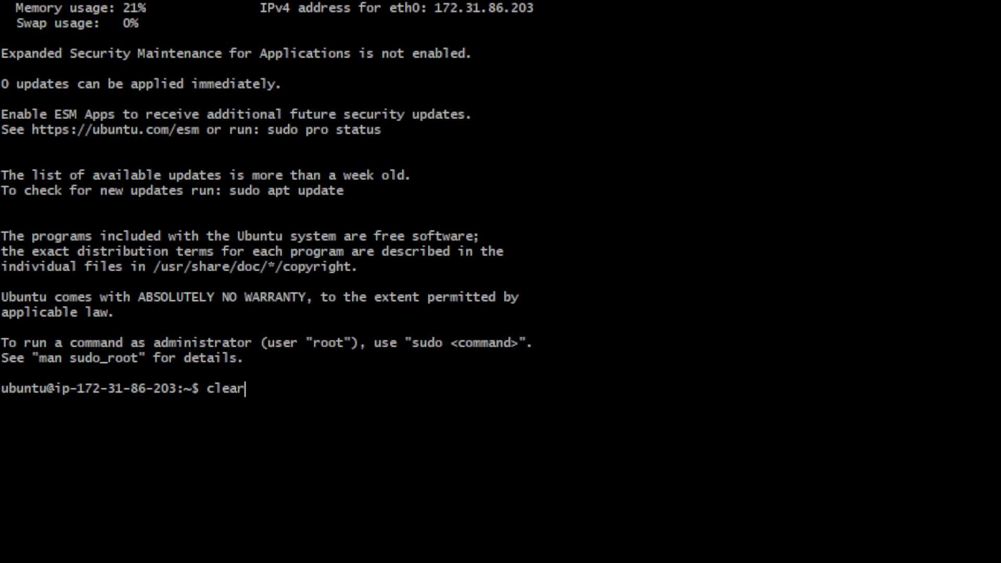
{"action": "key", "text": "Return"}
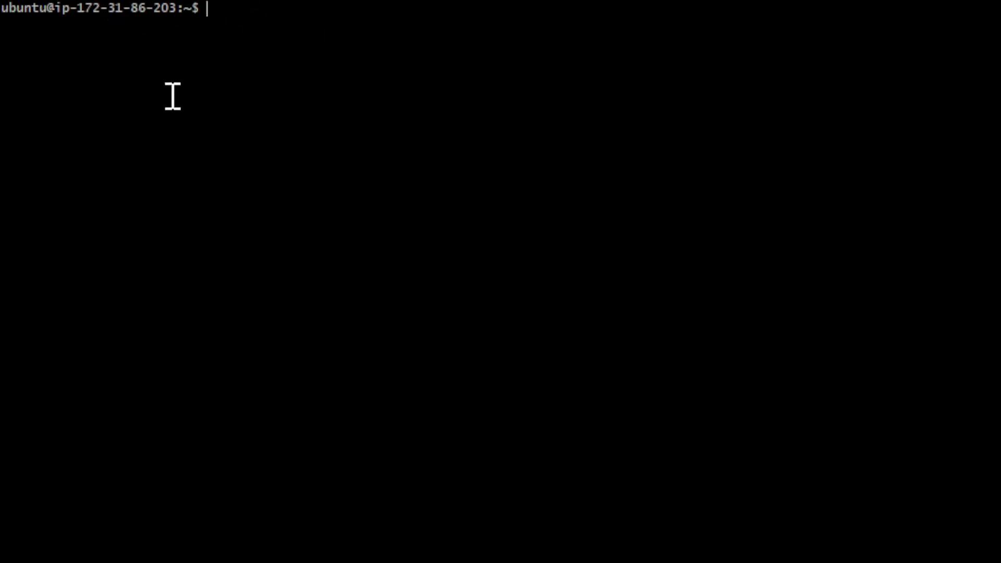
List the remote home directory's contents with ls and ls -ll, and clear the screen.
{"action": "type", "text": "ls"}
{"action": "key", "text": "Return"}
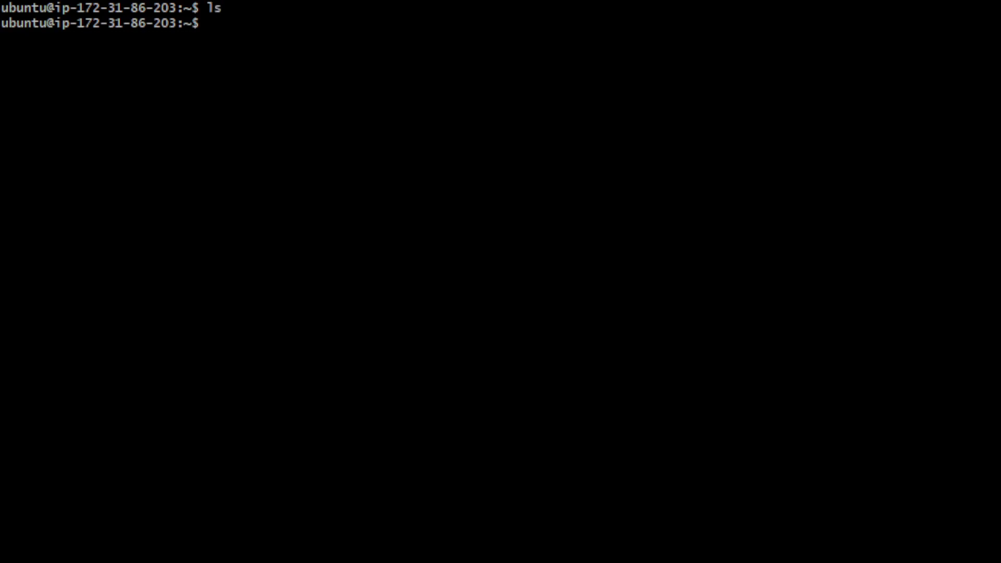
{"action": "type", "text": "ls -ll"}
{"action": "key", "text": "Return"}
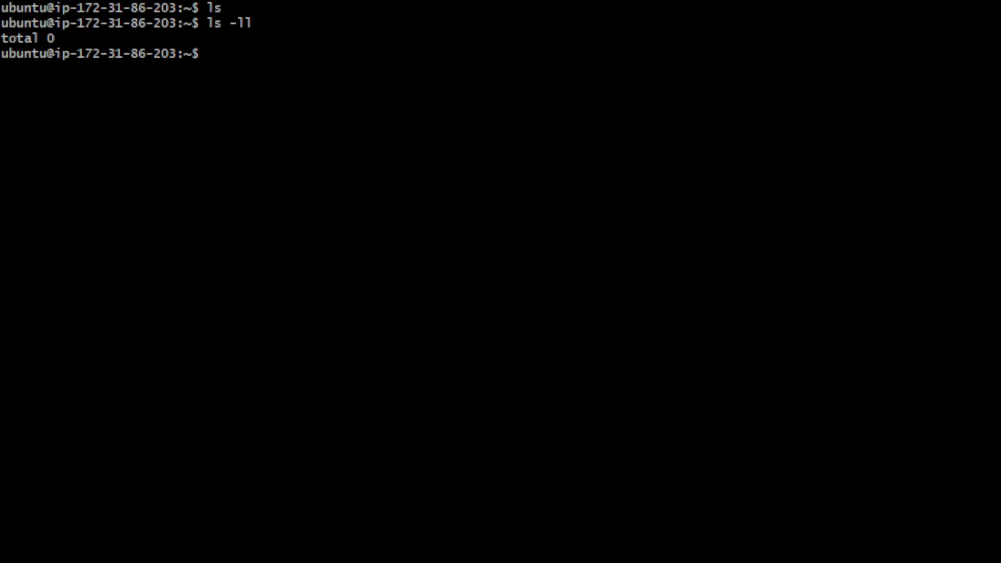
{"action": "type", "text": "clear"}
{"action": "key", "text": "Return"}
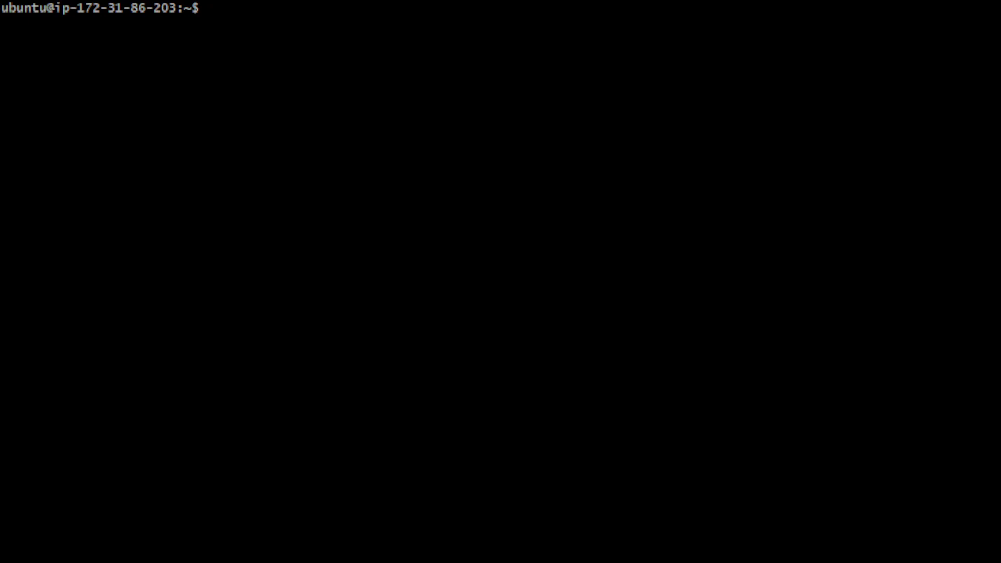
Try to update the instance's package lists with apt update and sudo apt get update.
{"action": "type", "text": "apt update"}
{"action": "key", "text": "Return"}
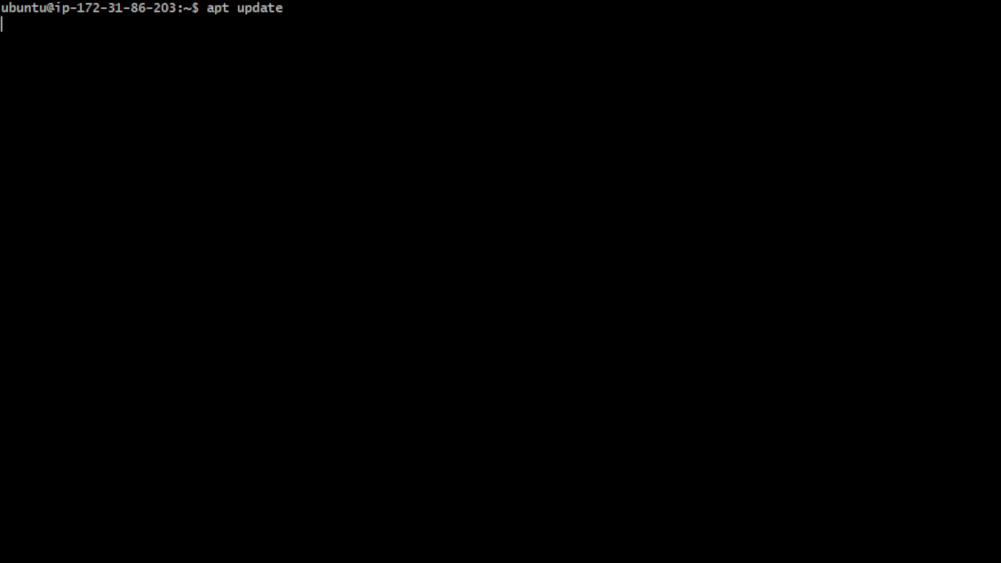
{"action": "type", "text": "suo"}
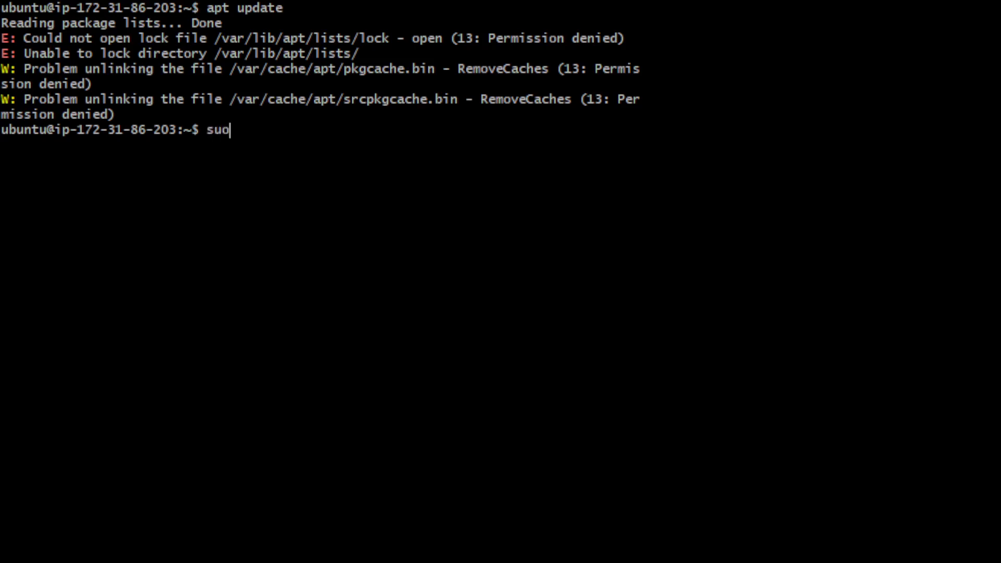
{"action": "type", "text": "o apt i"}
{"action": "key", "text": "BackSpace"}
{"action": "type", "text": "get"}
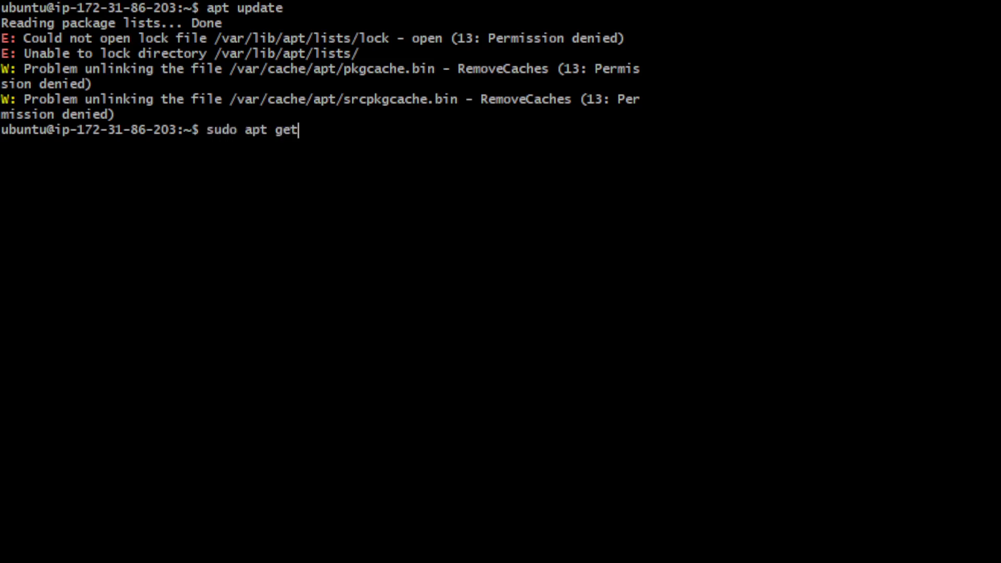
{"action": "type", "text": " update"}
{"action": "key", "text": "Return"}
Try to update packages with sudo apt updates and sudo apt get install update, and clear the screen.
{"action": "type", "text": "sud"}
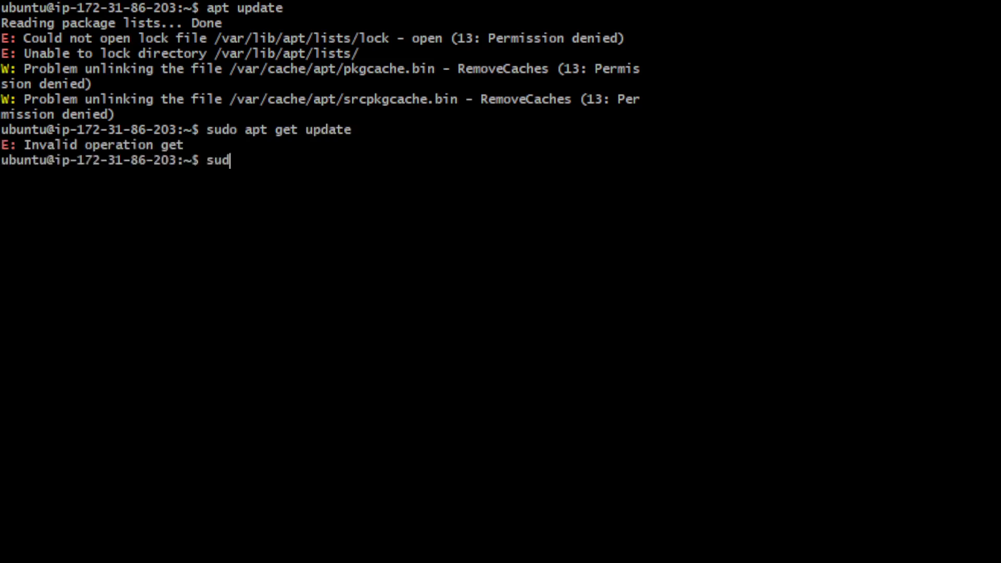
{"action": "type", "text": "o apt updates"}
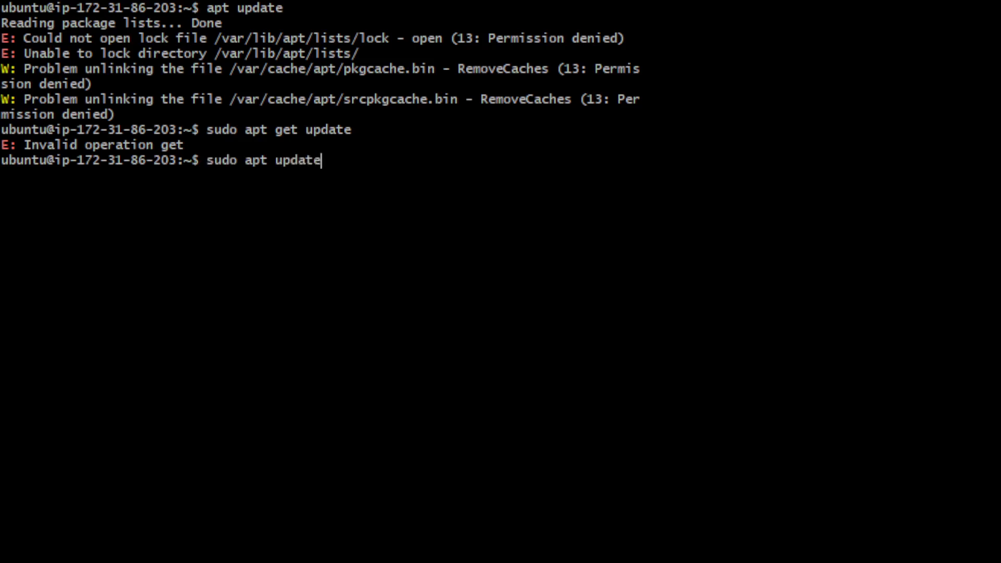
{"action": "key", "text": "Return"}
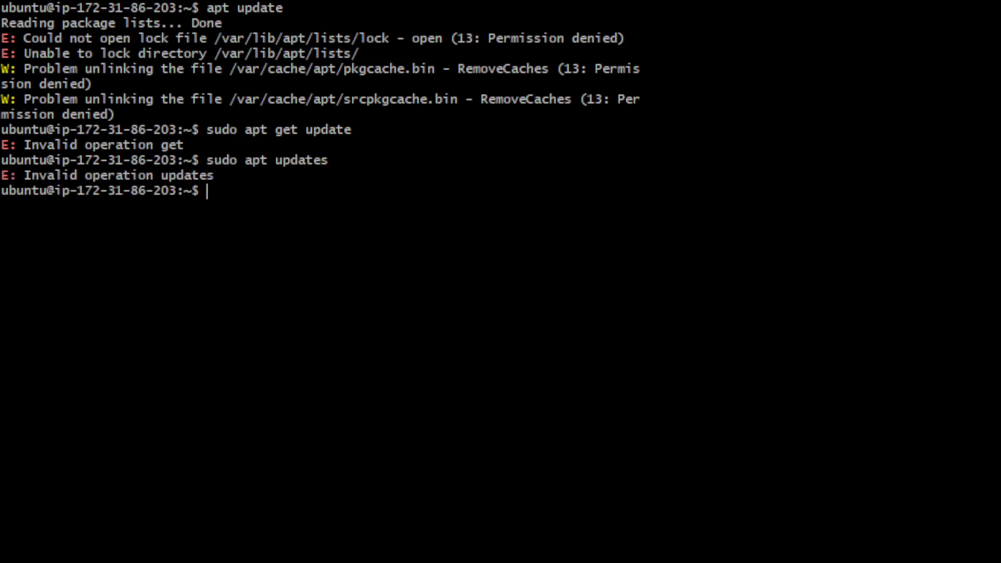
{"action": "type", "text": "sudo"}
{"action": "type", "text": "apt get "}
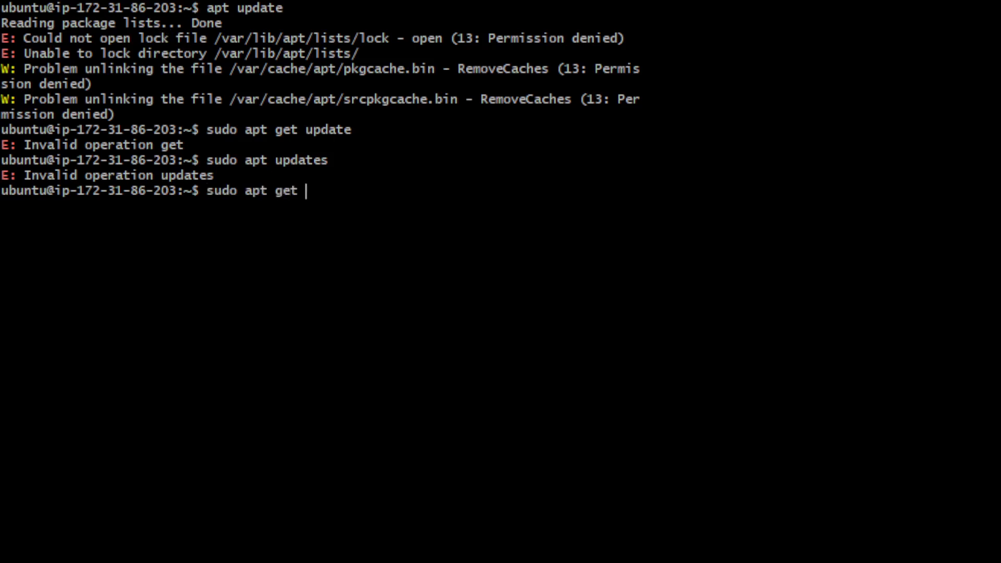
{"action": "type", "text": "install update"}
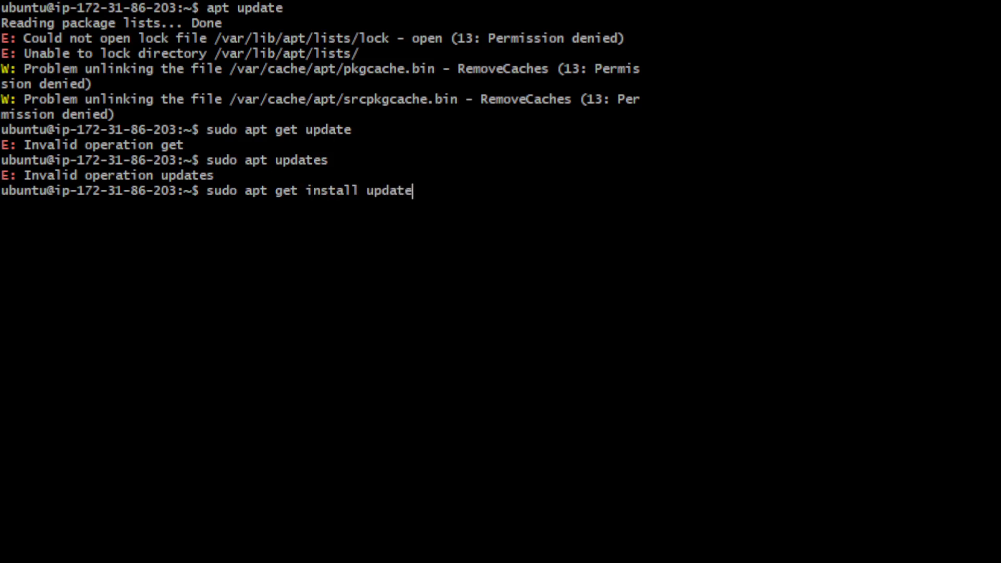
{"action": "key", "text": "Return"}
{"action": "type", "text": "clear"}
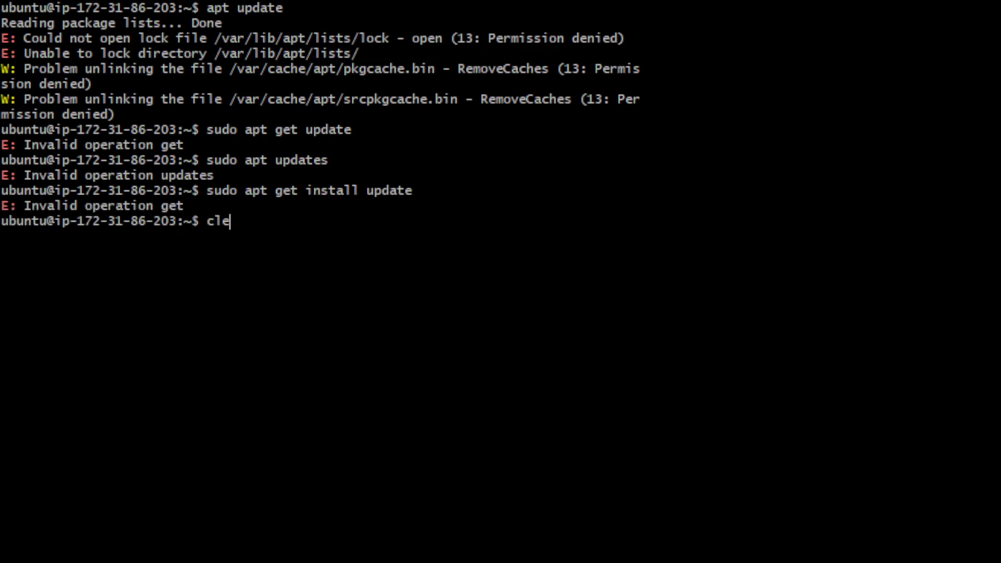
{"action": "key", "text": "Return"}
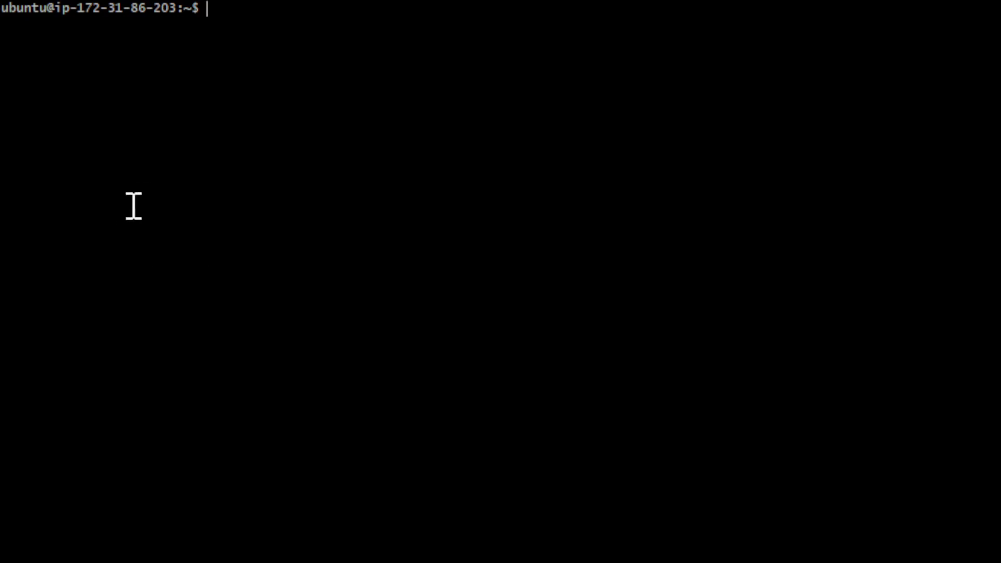
Update the instance's package lists with sudo apt-get update, and clear the screen.
{"action": "type", "text": "sudo apt-get update"}
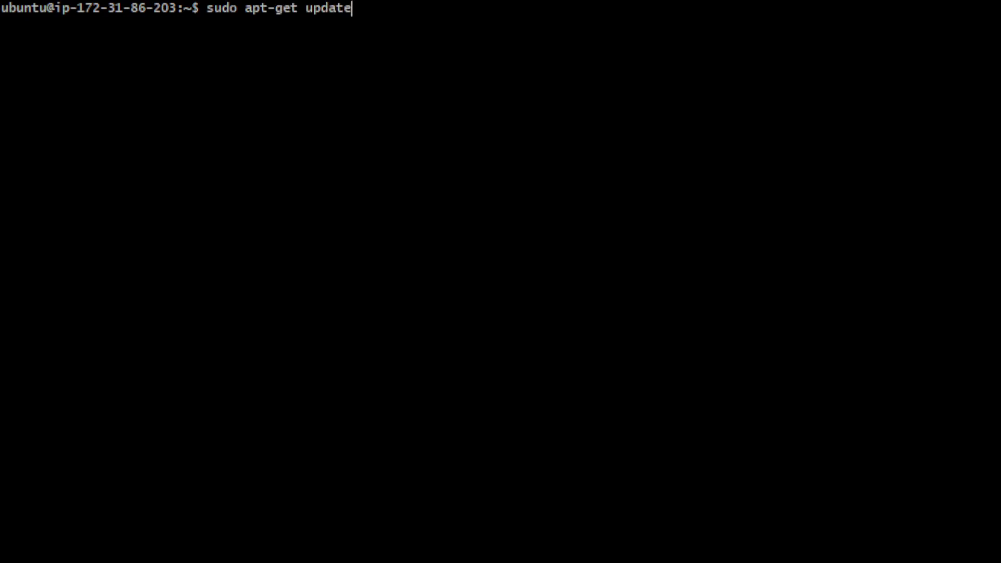
{"action": "key", "text": "Return"}
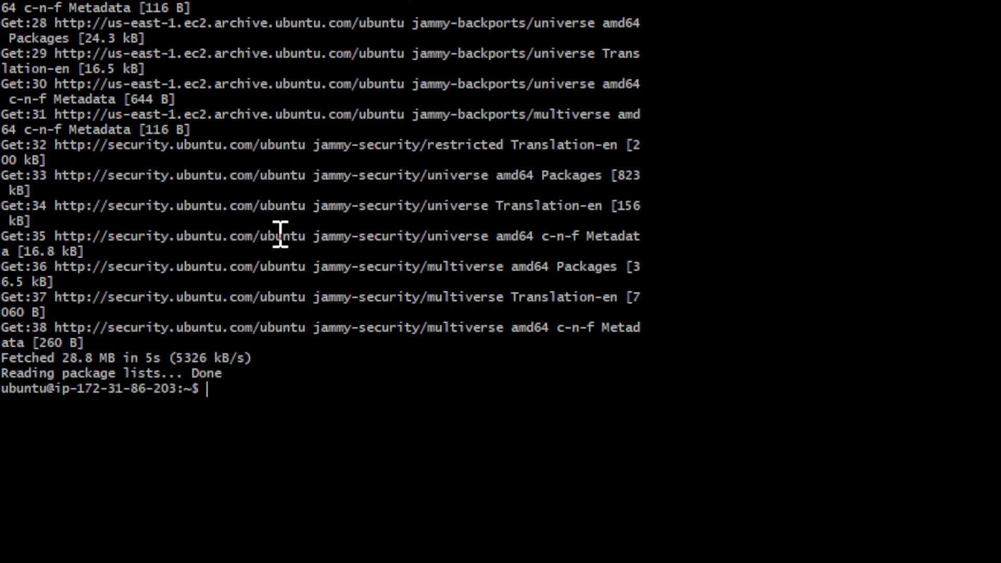
{"action": "type", "text": "clear"}
{"action": "key", "text": "Return"}
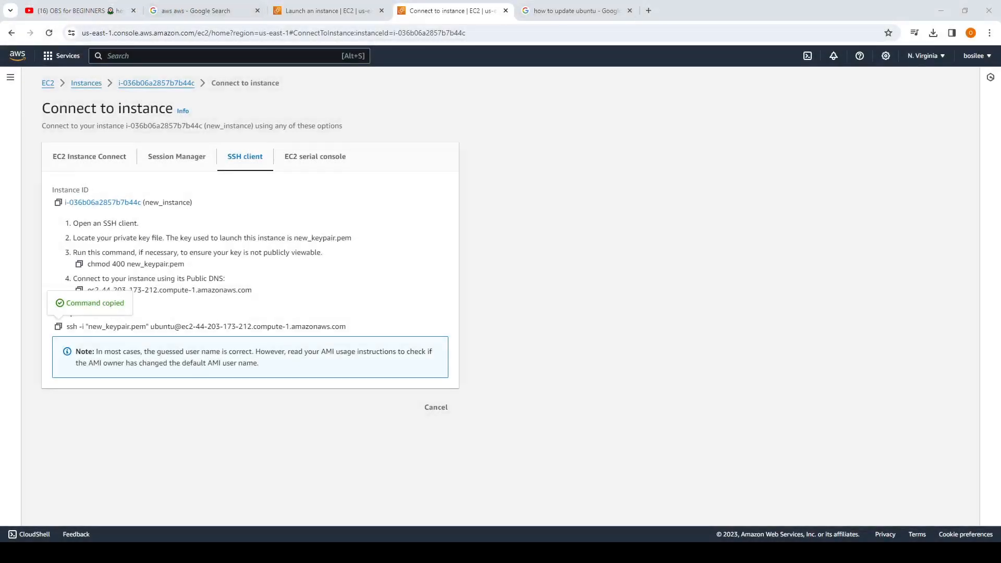
Switch to the AWS console in the browser and terminate new_instance from the EC2 instances list, confirming the termination.
{"action": "left_click", "coordinate": [86, 83]}
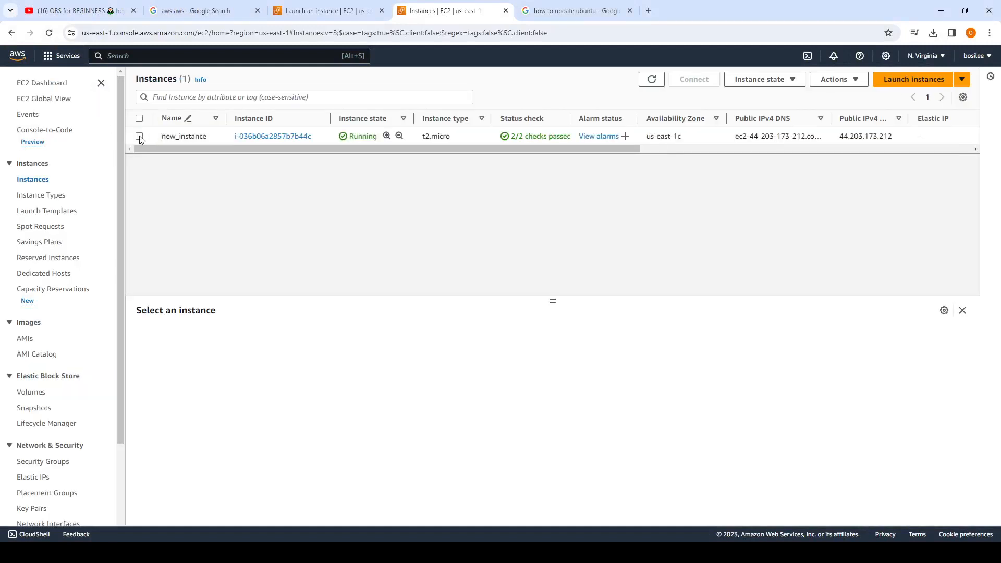
{"action": "left_click", "coordinate": [139, 136]}
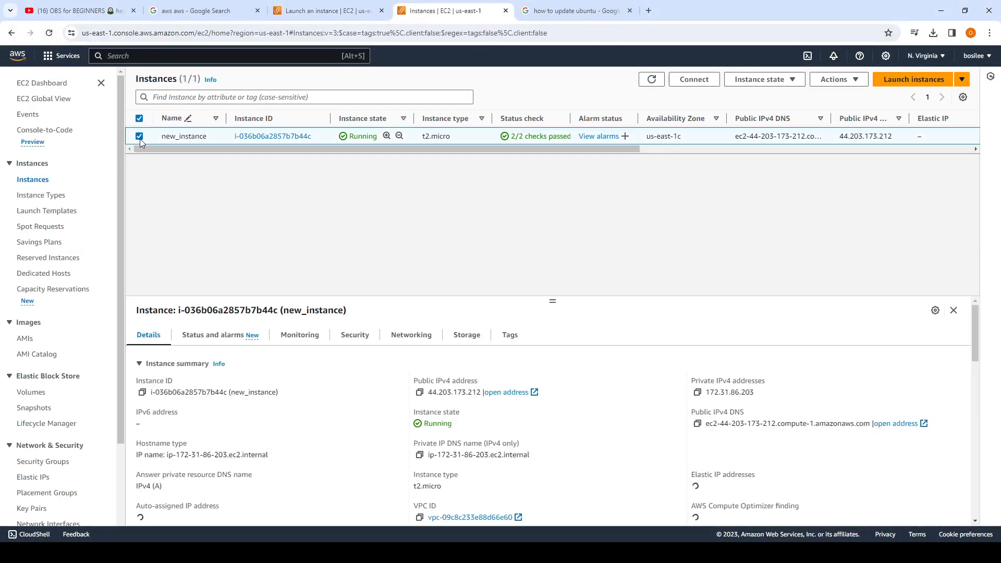
{"action": "left_click", "coordinate": [748, 84]}
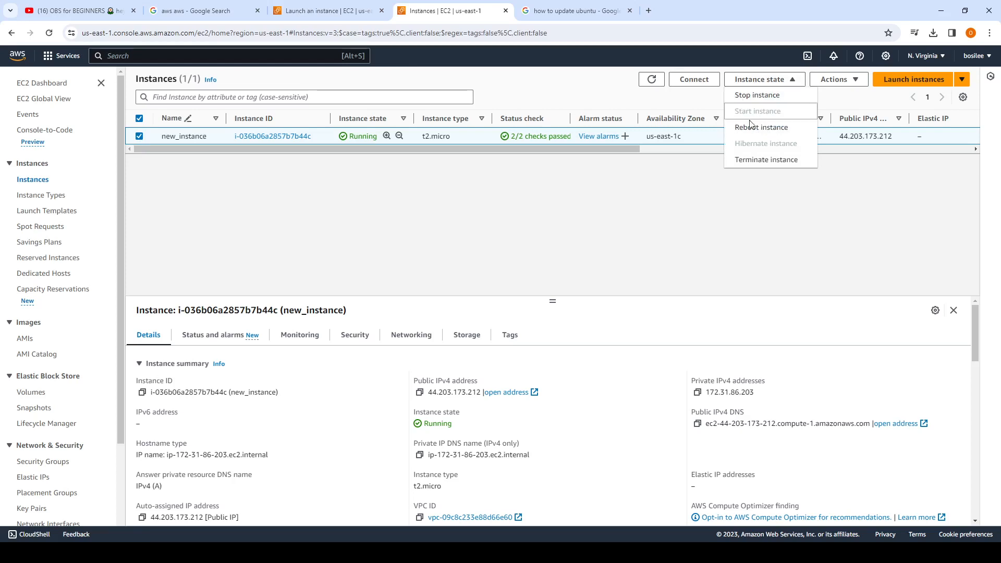
{"action": "left_click", "coordinate": [752, 161]}
{"action": "left_click", "coordinate": [740, 376]}
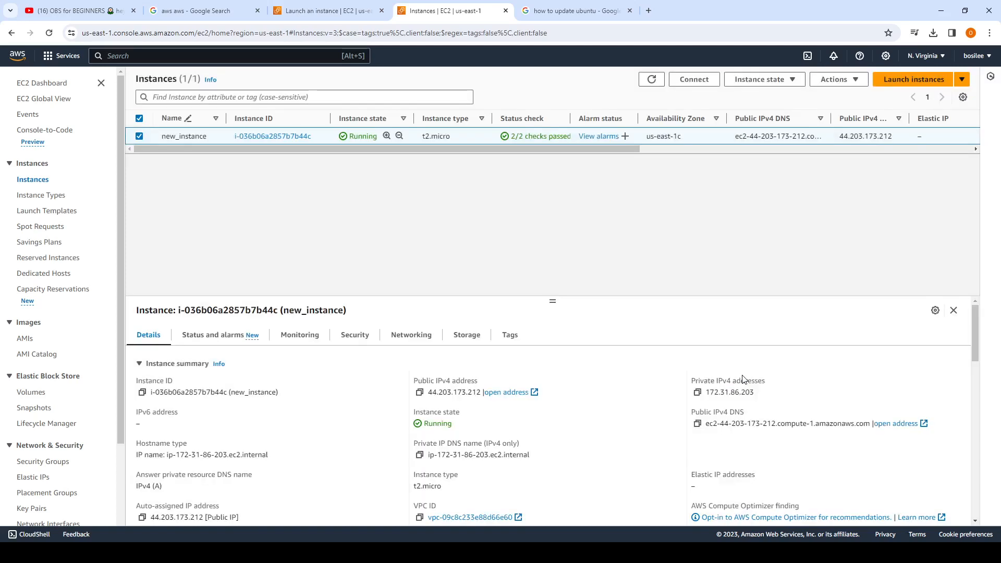